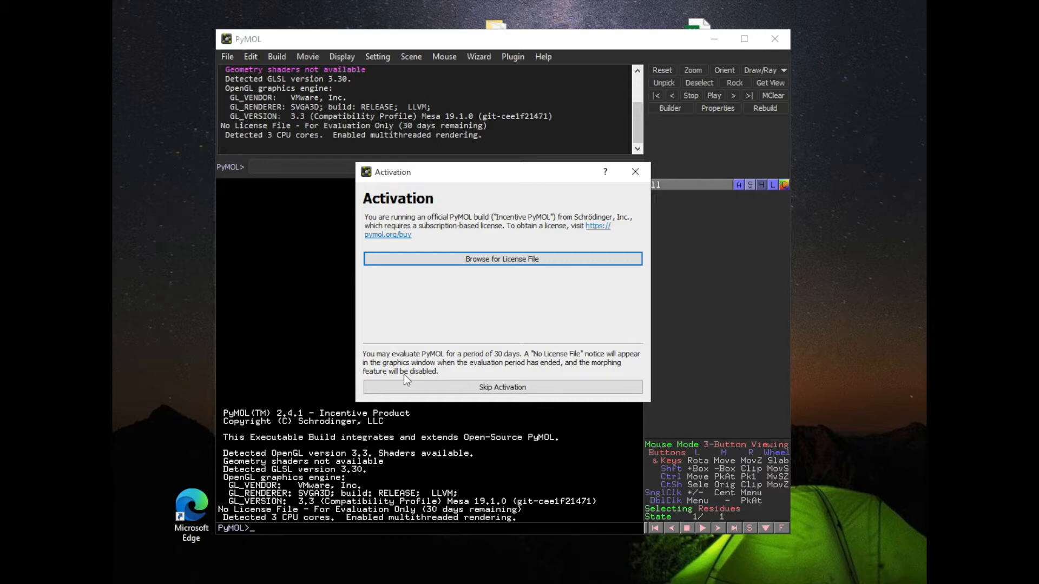
Step: Skip the license activation and continue with the evaluation version
{"action": "mouse_move", "coordinate": [508, 174]}
{"action": "left_mouse_down"}
{"action": "mouse_move", "coordinate": [469, 198]}
{"action": "mouse_move", "coordinate": [505, 182]}
{"action": "left_mouse_up"}
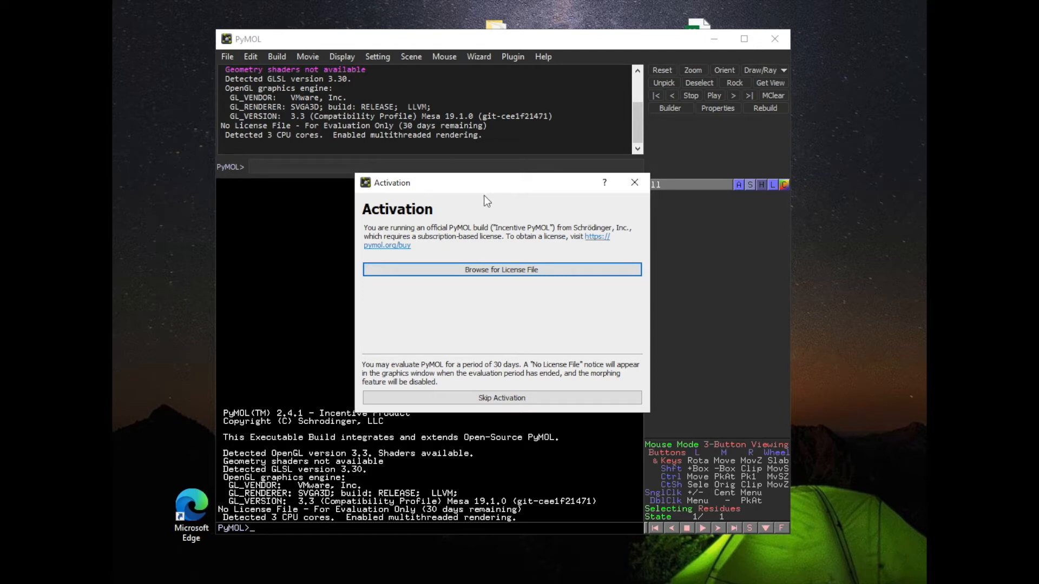
{"action": "left_click", "coordinate": [457, 398]}
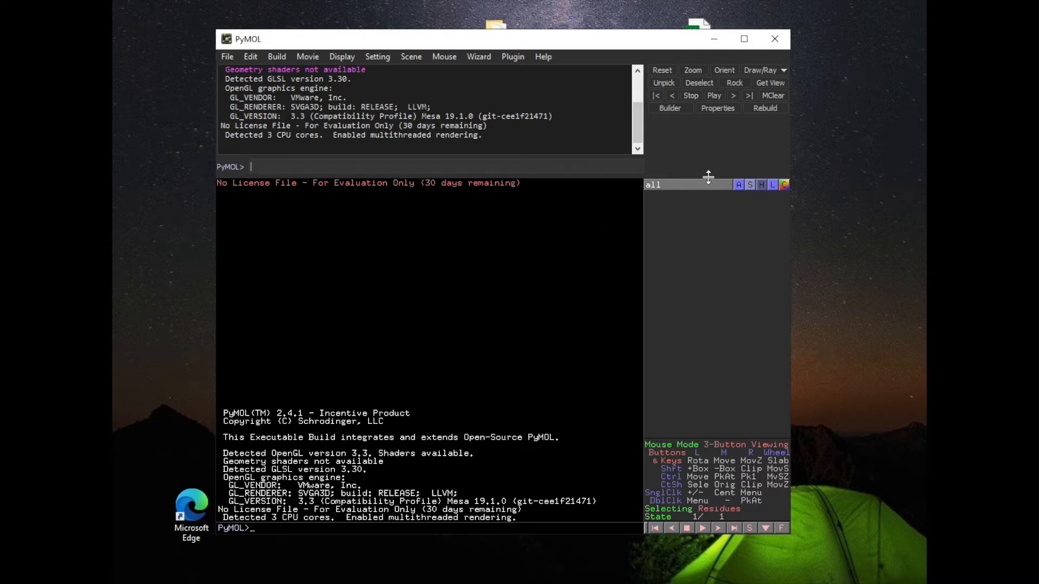
{"action": "left_click", "coordinate": [226, 57]}
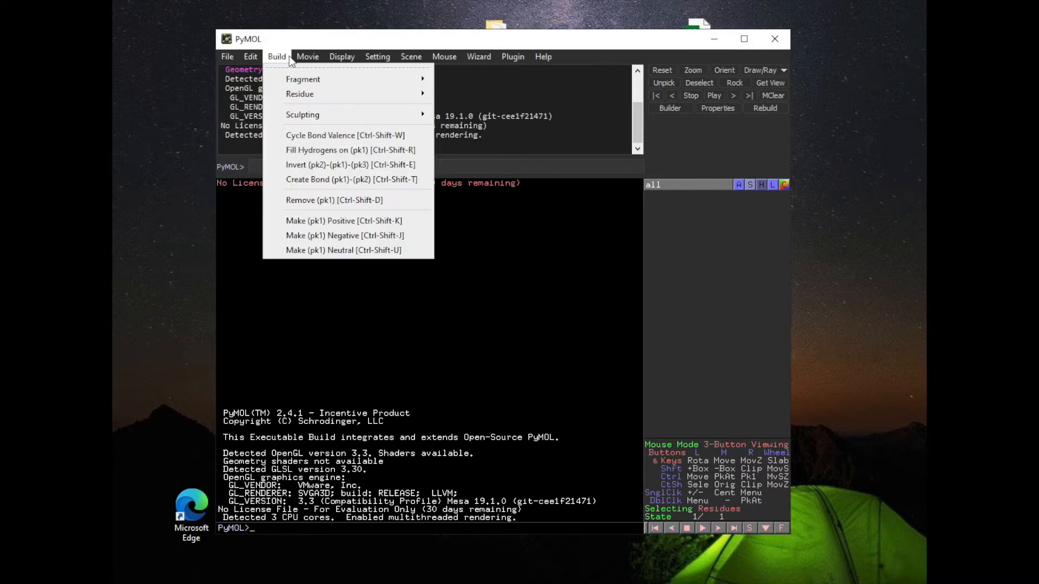
{"action": "mouse_move", "coordinate": [410, 58]}
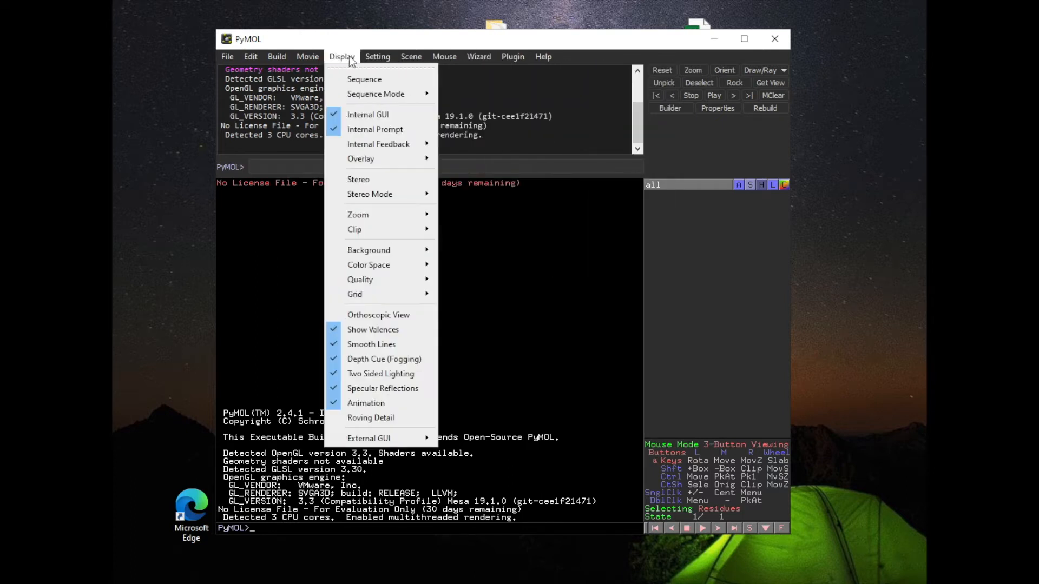
{"action": "mouse_move", "coordinate": [247, 60]}
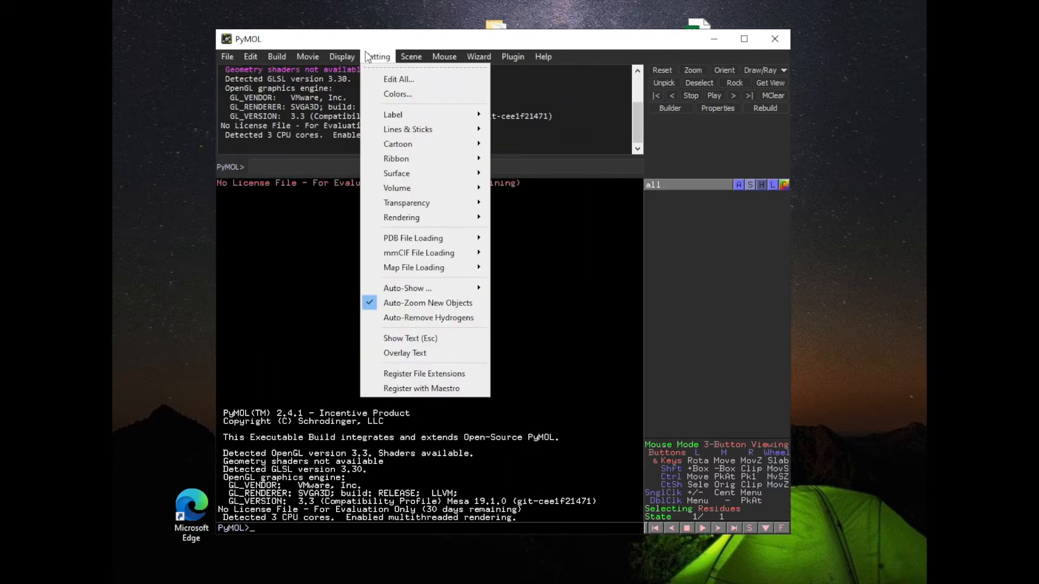
{"action": "mouse_move", "coordinate": [543, 57]}
{"action": "left_click", "coordinate": [560, 34]}
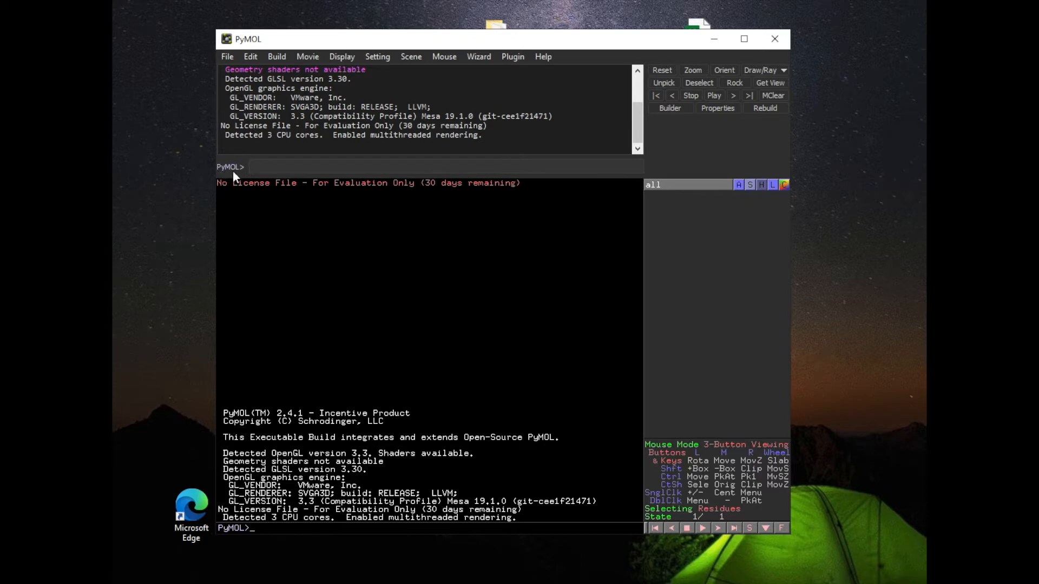
Step: Load the potassium channel structure with the command "fetch 1bl8"
{"action": "left_click", "coordinate": [268, 169]}
{"action": "type", "text": "fetch 1bl8"}
{"action": "key", "text": "Return"}
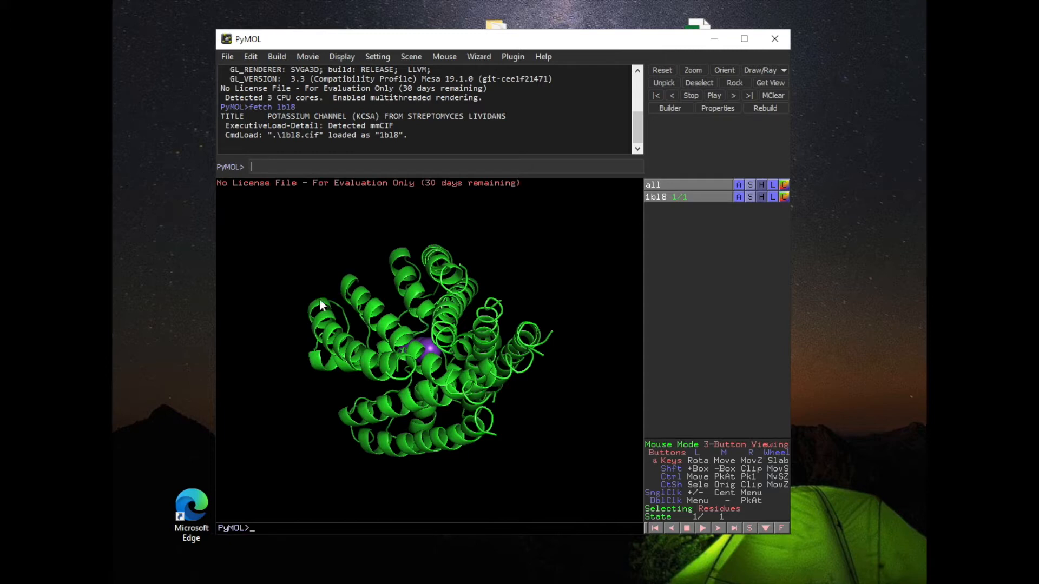
Step: Turn the 1bl8 structure upright to view the channel from the side and center the view on it
{"action": "left_click_drag", "start_coordinate": [325, 283], "coordinate": [494, 301]}
{"action": "left_click_drag", "start_coordinate": [370, 406], "coordinate": [439, 357]}
{"action": "left_click_drag", "start_coordinate": [291, 366], "coordinate": [395, 354]}
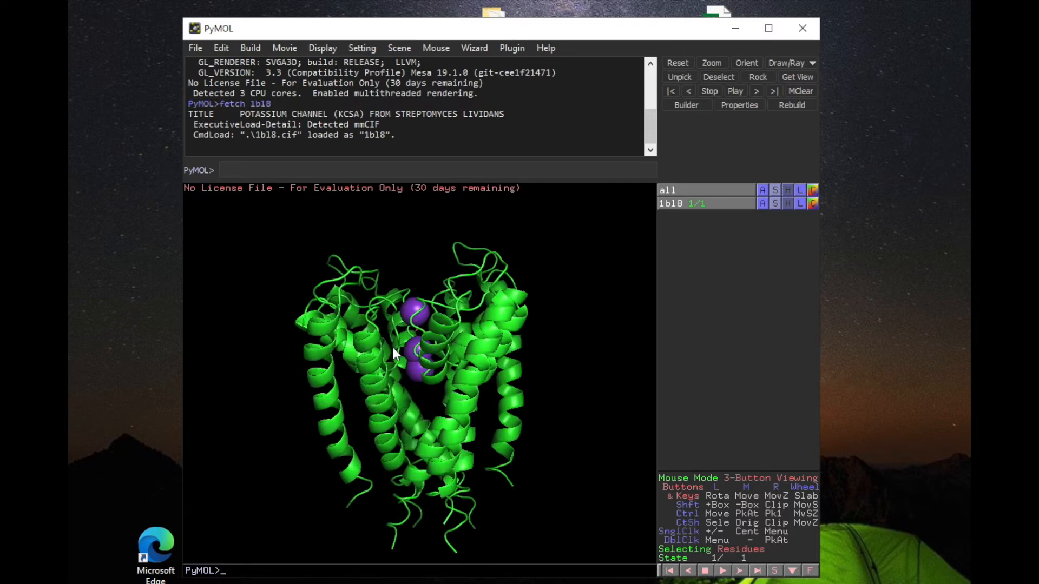
{"action": "right_click_drag", "start_coordinate": [546, 298], "coordinate": [459, 316]}
{"action": "left_click_drag", "start_coordinate": [458, 316], "coordinate": [411, 332]}
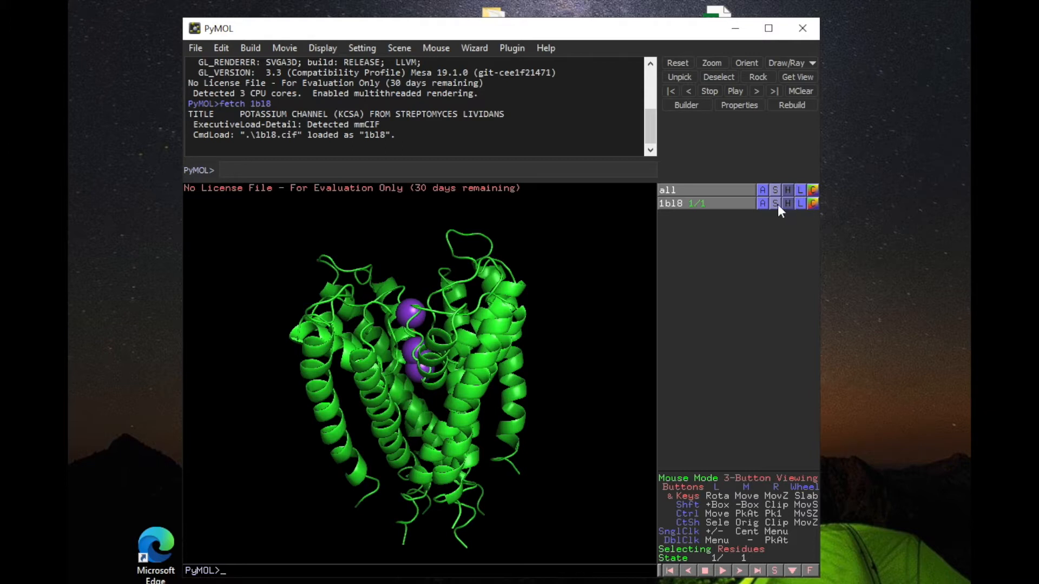
{"action": "left_click_drag", "start_coordinate": [564, 268], "coordinate": [489, 308]}
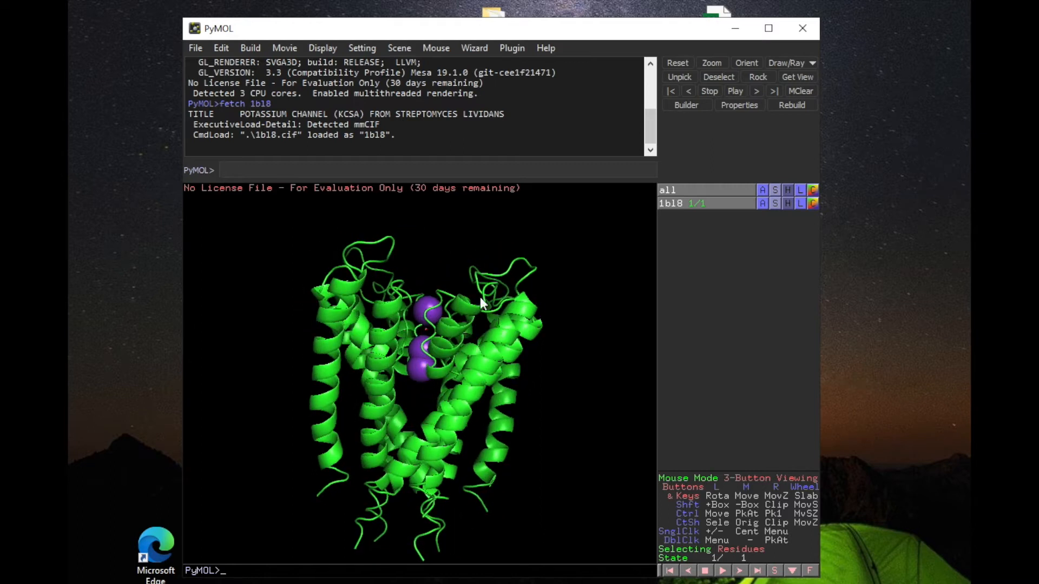
{"action": "left_click", "coordinate": [762, 203]}
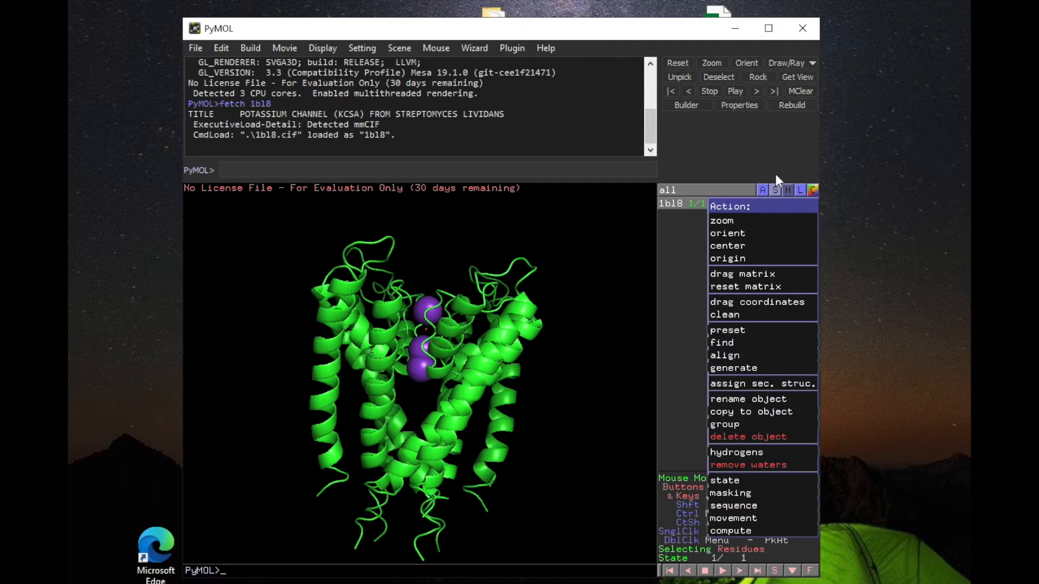
{"action": "left_click", "coordinate": [745, 247]}
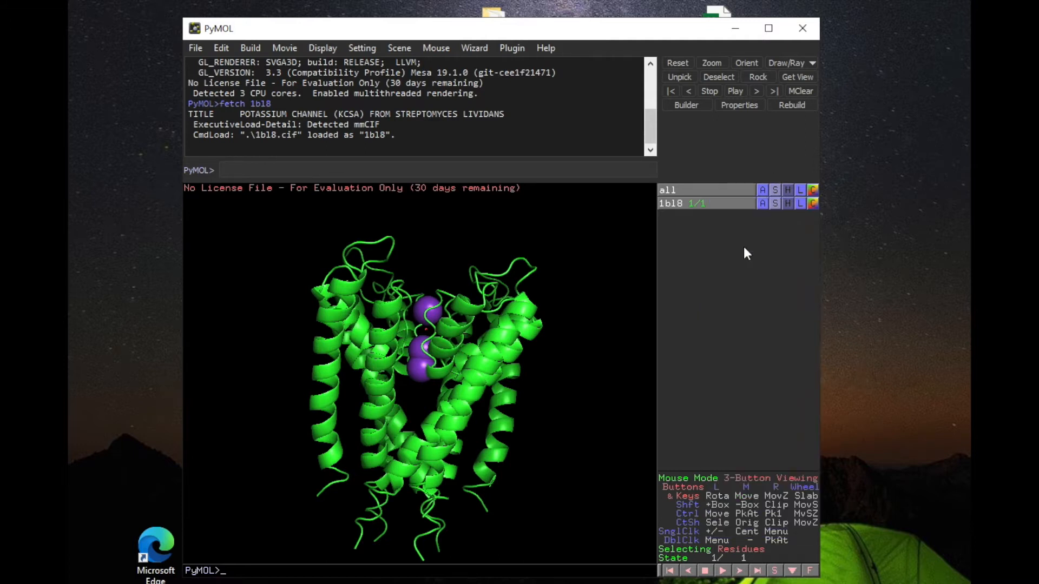
{"action": "left_click", "coordinate": [773, 204]}
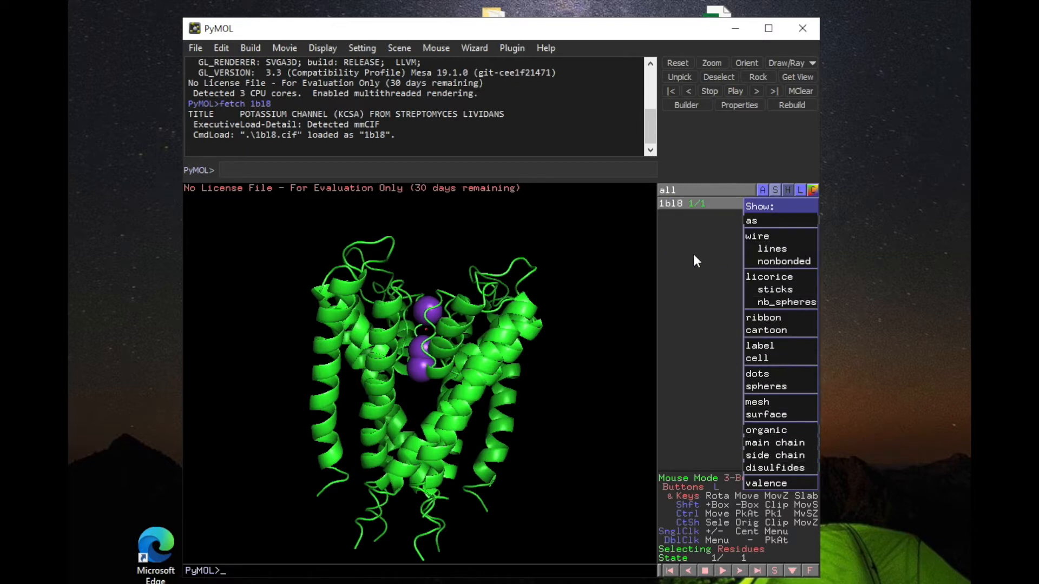
{"action": "left_click", "coordinate": [787, 204]}
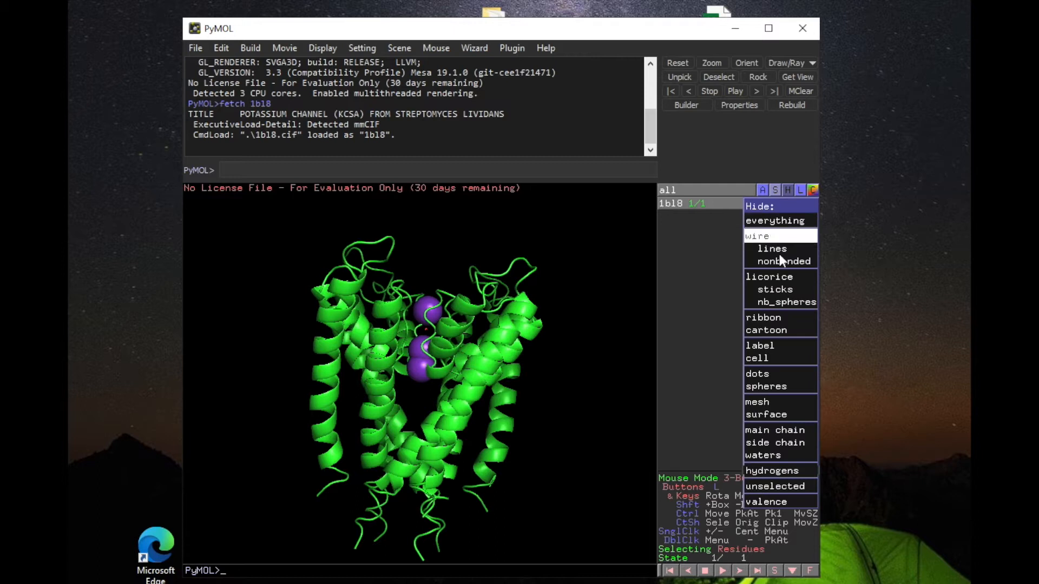
{"action": "left_click", "coordinate": [799, 204]}
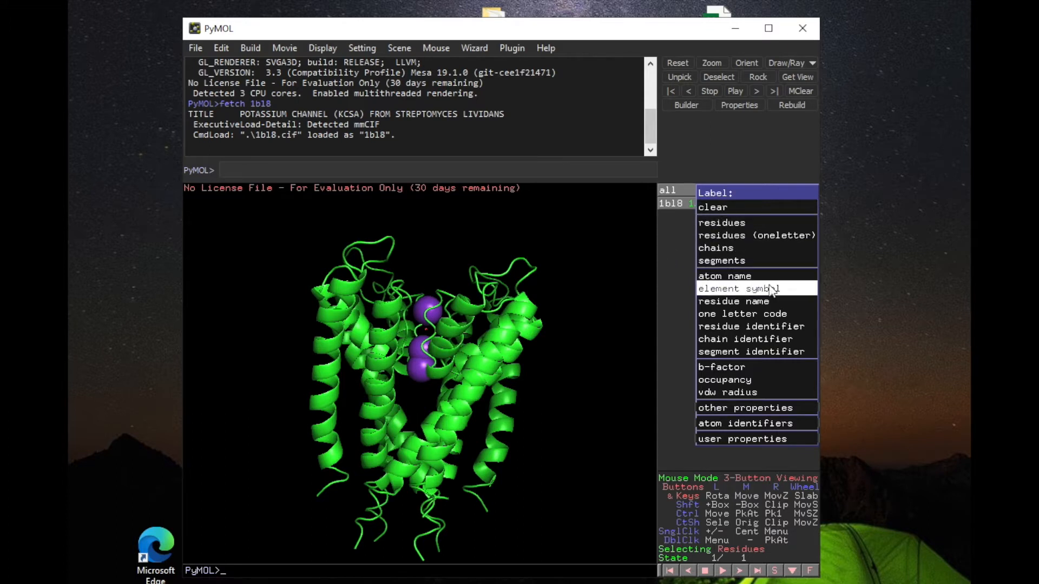
{"action": "left_click", "coordinate": [665, 270]}
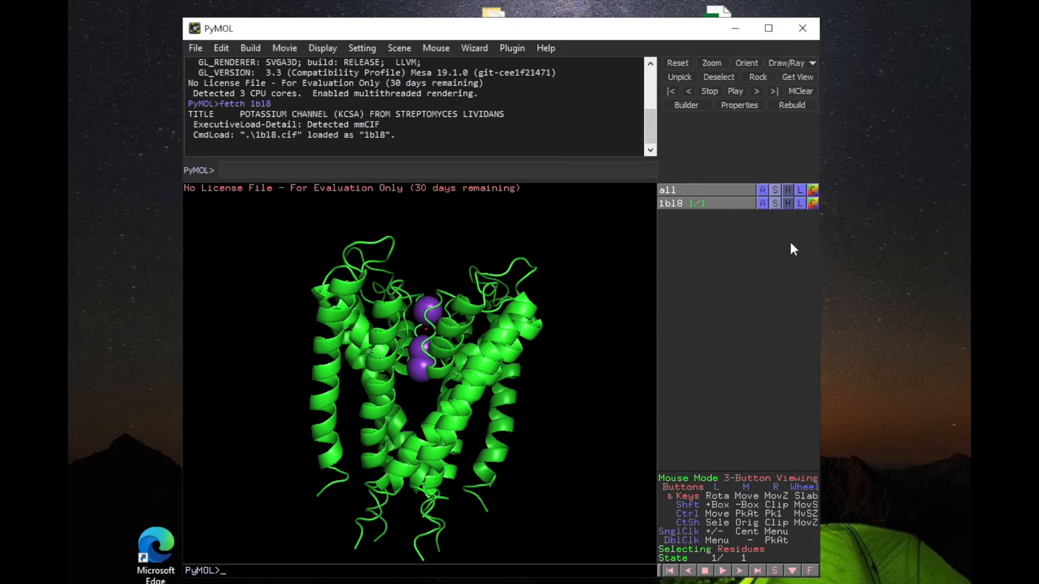
{"action": "left_click", "coordinate": [812, 204]}
{"action": "mouse_move", "coordinate": [784, 220]}
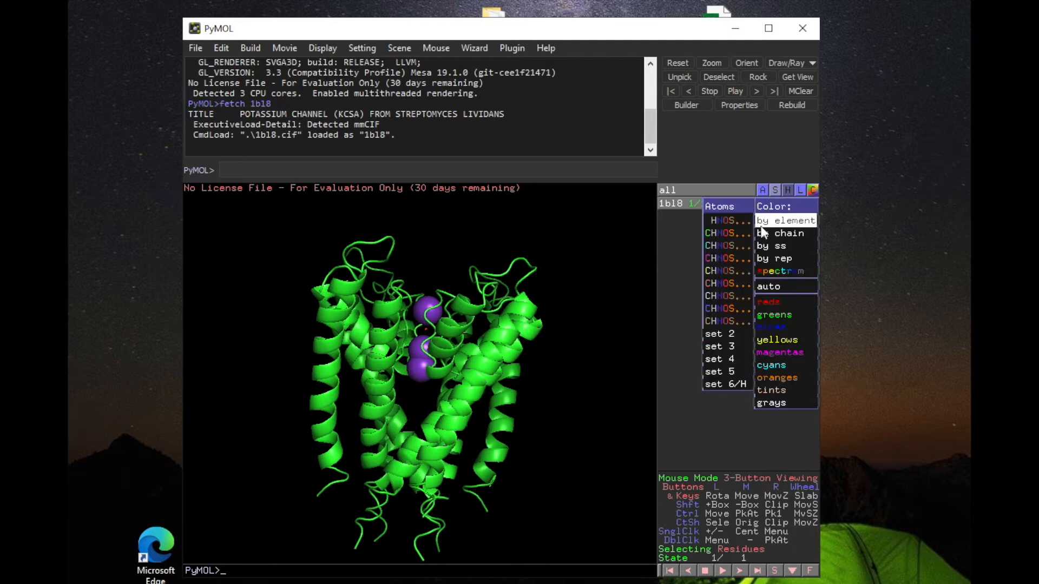
{"action": "left_click", "coordinate": [671, 290]}
{"action": "left_click_drag", "start_coordinate": [595, 314], "coordinate": [421, 339]}
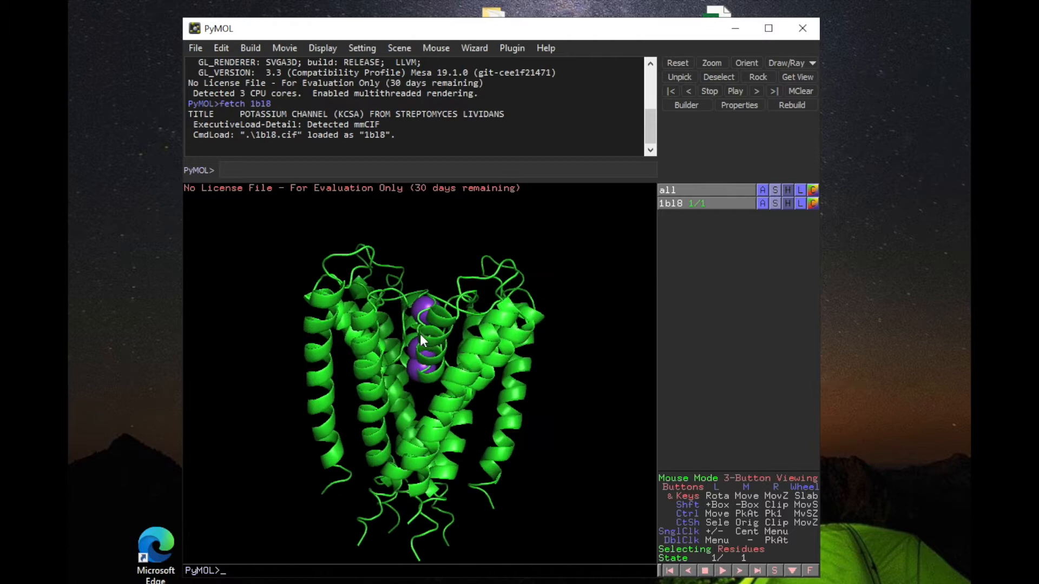
{"action": "left_click", "coordinate": [813, 204]}
{"action": "mouse_move", "coordinate": [808, 276]}
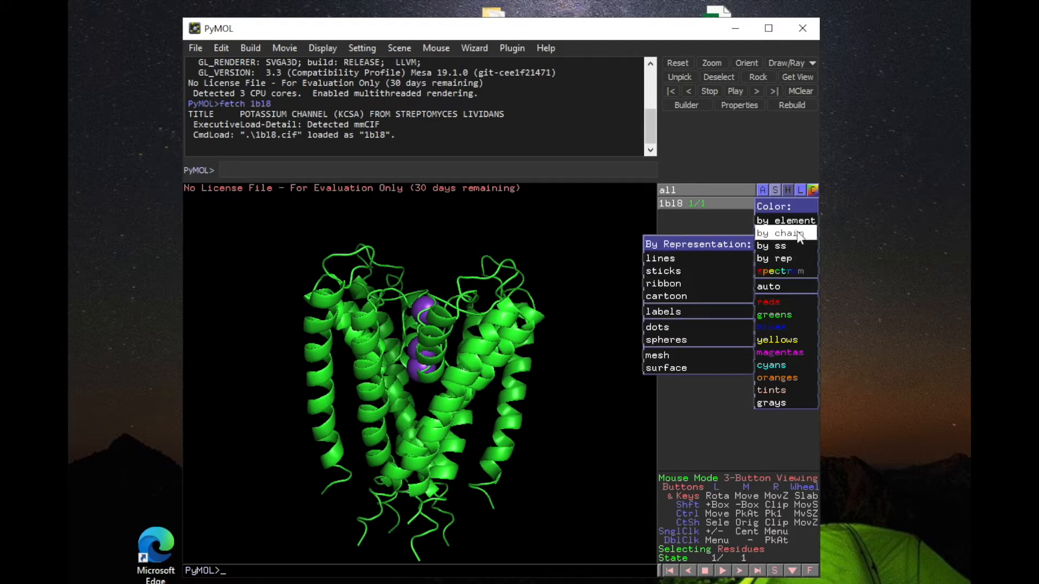
{"action": "mouse_move", "coordinate": [800, 226]}
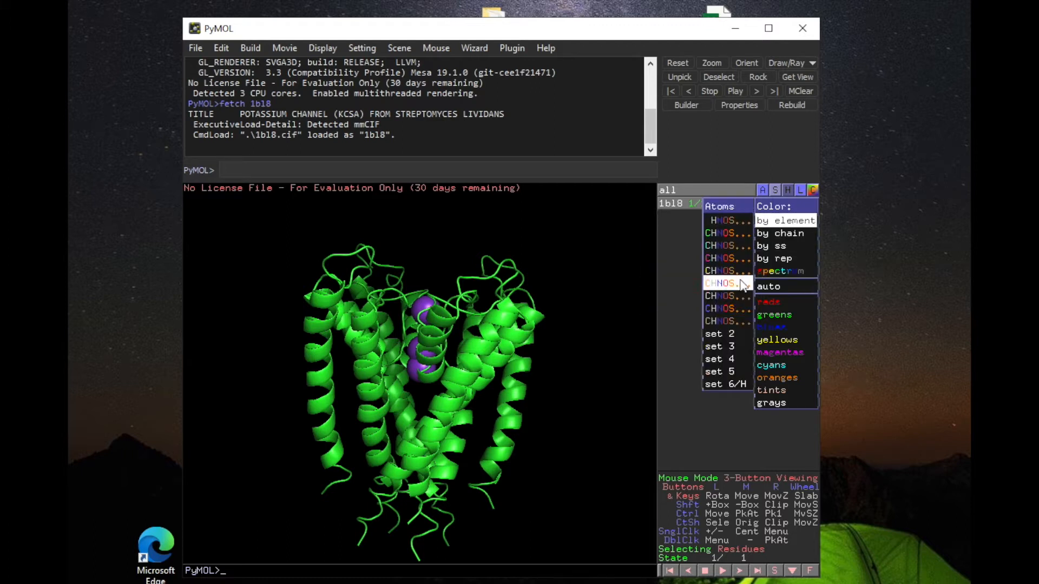
{"action": "mouse_move", "coordinate": [771, 246]}
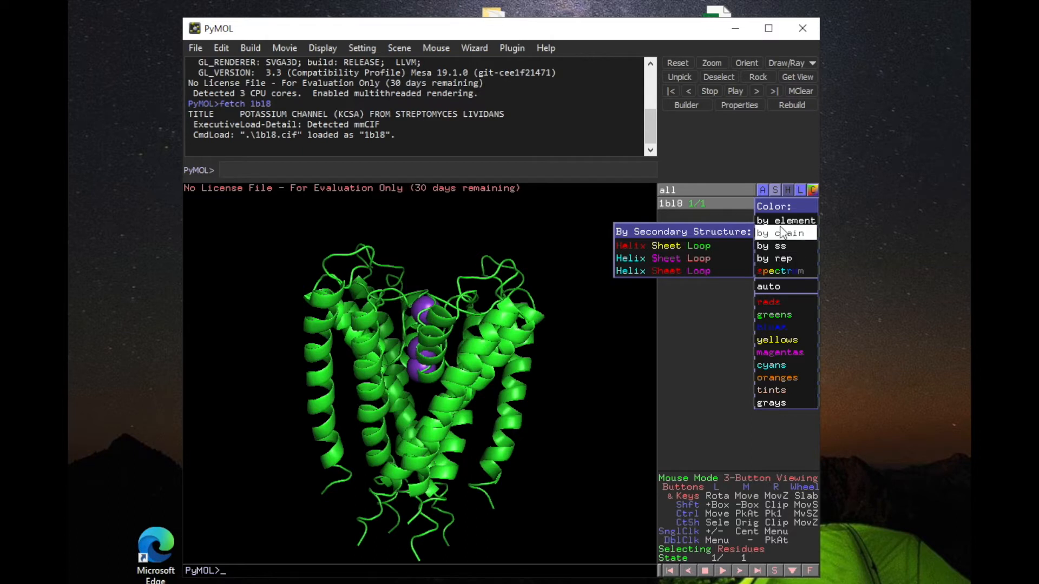
{"action": "left_click", "coordinate": [589, 244]}
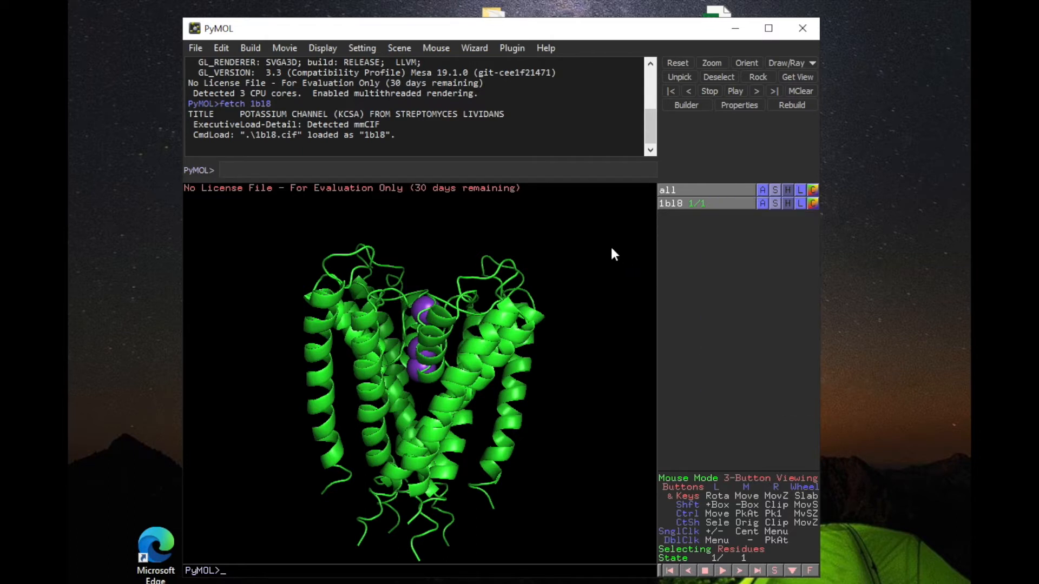
{"action": "left_click_drag", "start_coordinate": [531, 352], "coordinate": [395, 343]}
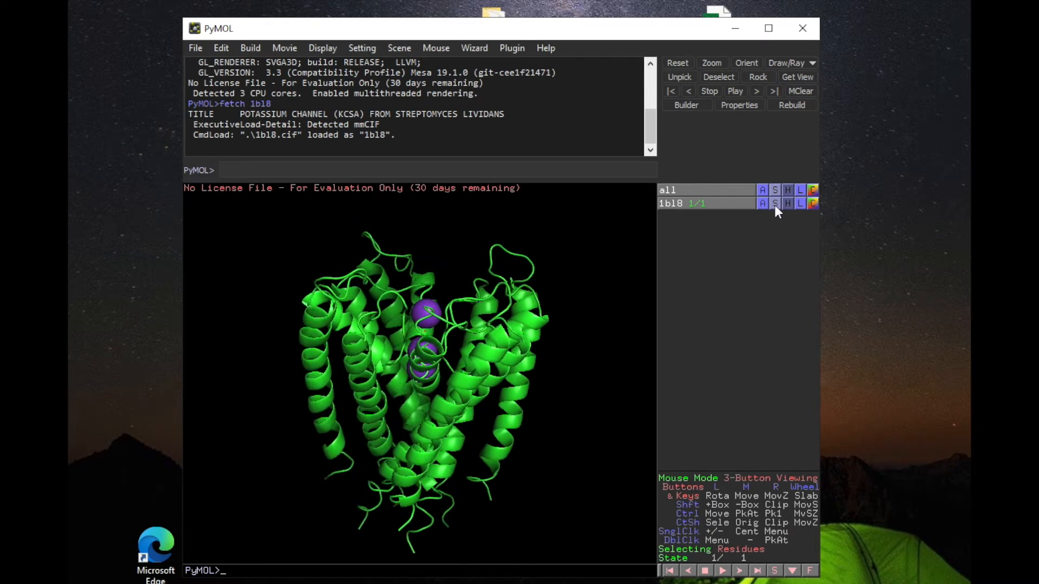
Step: Show the lines representation for 1bl8 in addition to its cartoon
{"action": "left_click", "coordinate": [775, 204]}
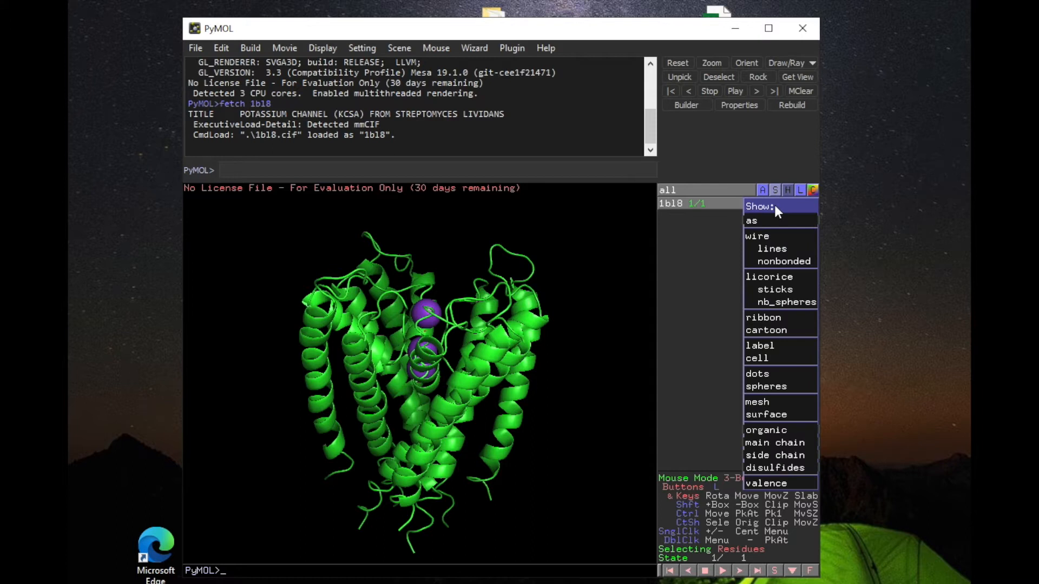
{"action": "left_click", "coordinate": [776, 253]}
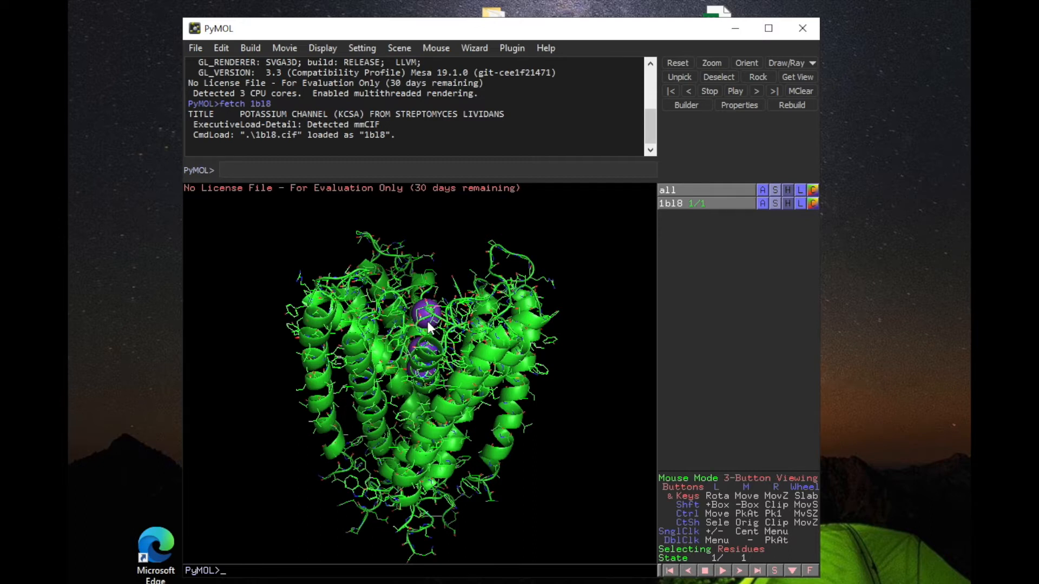
{"action": "left_click_drag", "start_coordinate": [514, 335], "coordinate": [469, 396]}
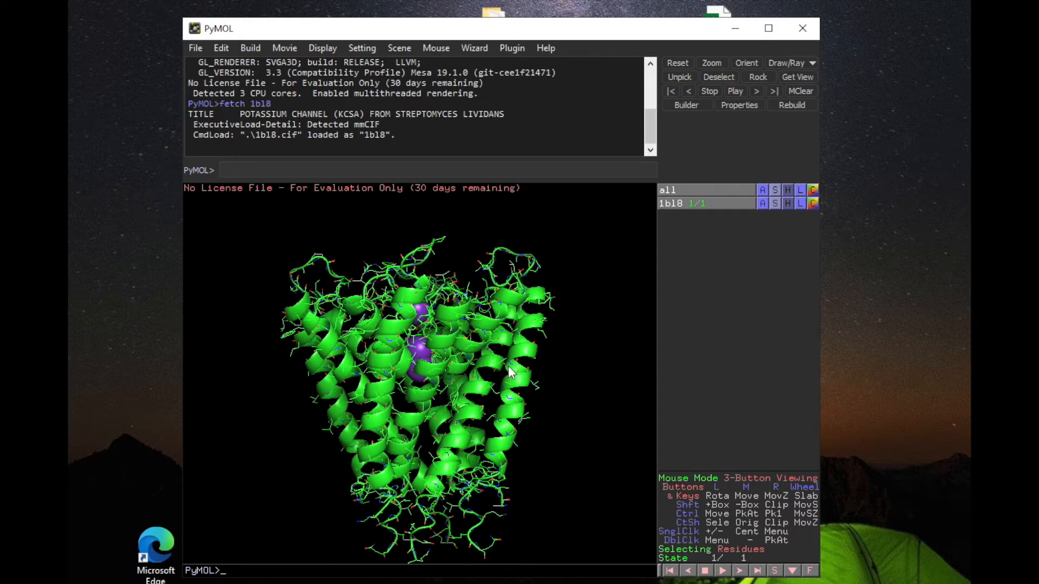
Step: Hide the cartoon representation of 1bl8, leaving its lines on display
{"action": "left_click", "coordinate": [774, 203]}
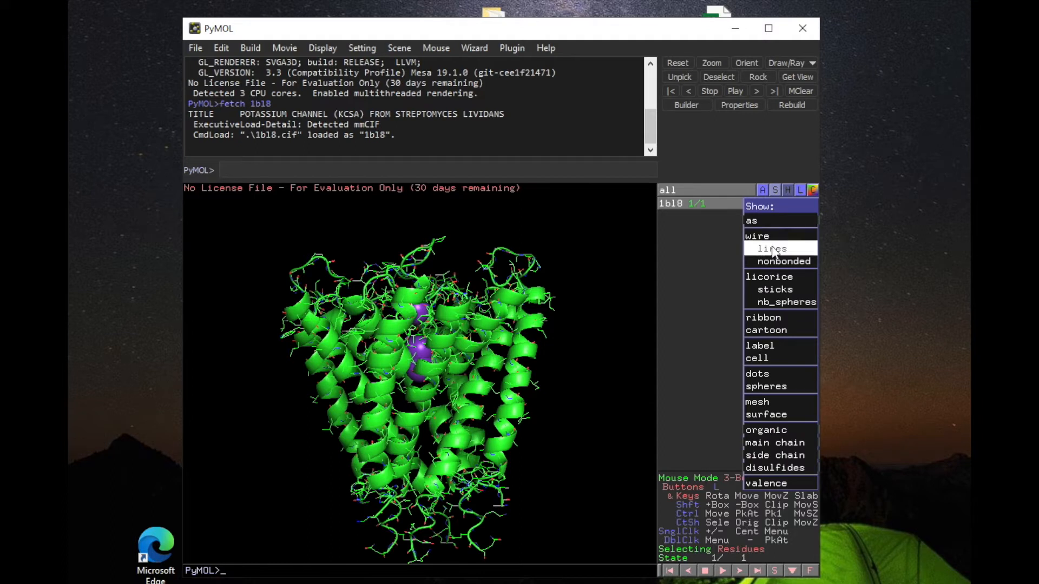
{"action": "left_click", "coordinate": [628, 232]}
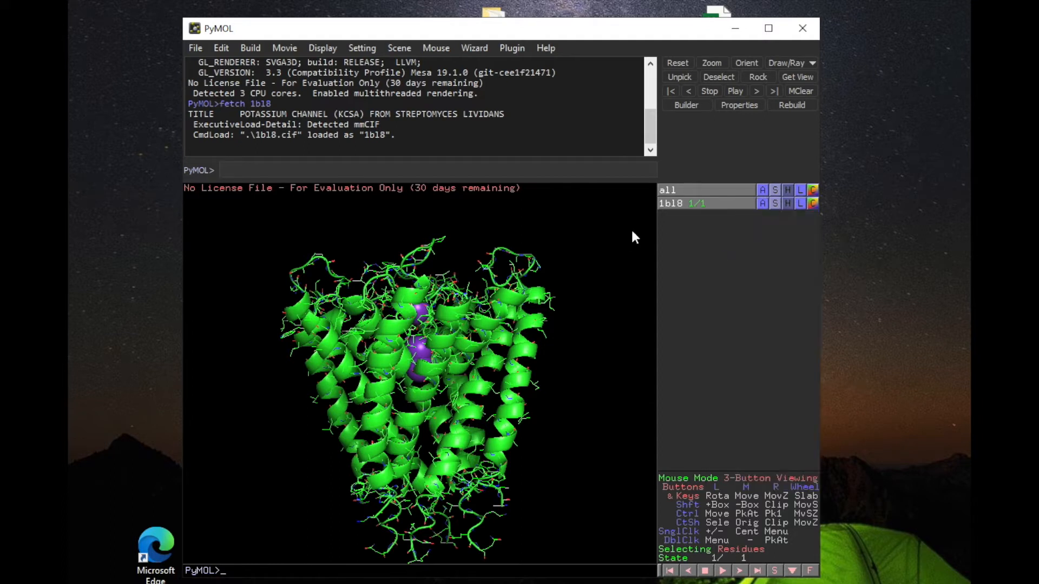
{"action": "left_click", "coordinate": [786, 203]}
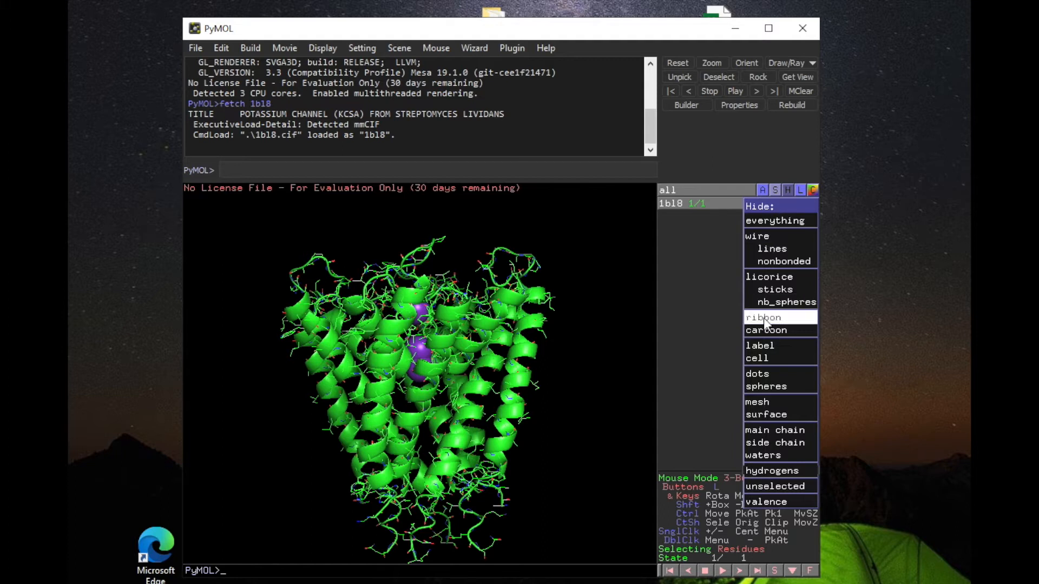
{"action": "left_click", "coordinate": [765, 331]}
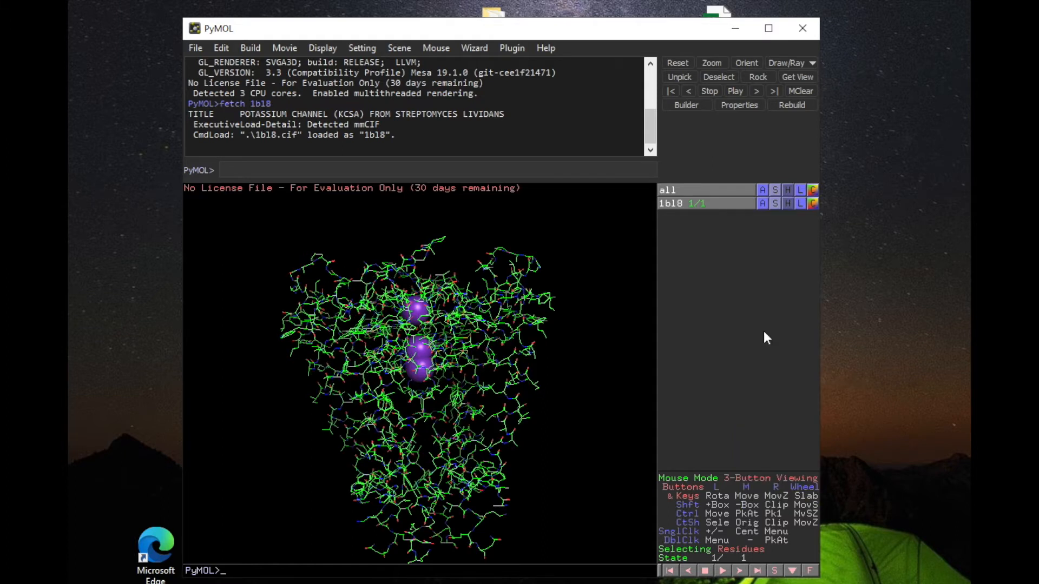
Step: Inspect the purple ions and the surrounding residue lines up close and from several angles
{"action": "left_click_drag", "start_coordinate": [547, 357], "coordinate": [562, 285]}
{"action": "right_click_drag", "start_coordinate": [562, 280], "coordinate": [483, 528]}
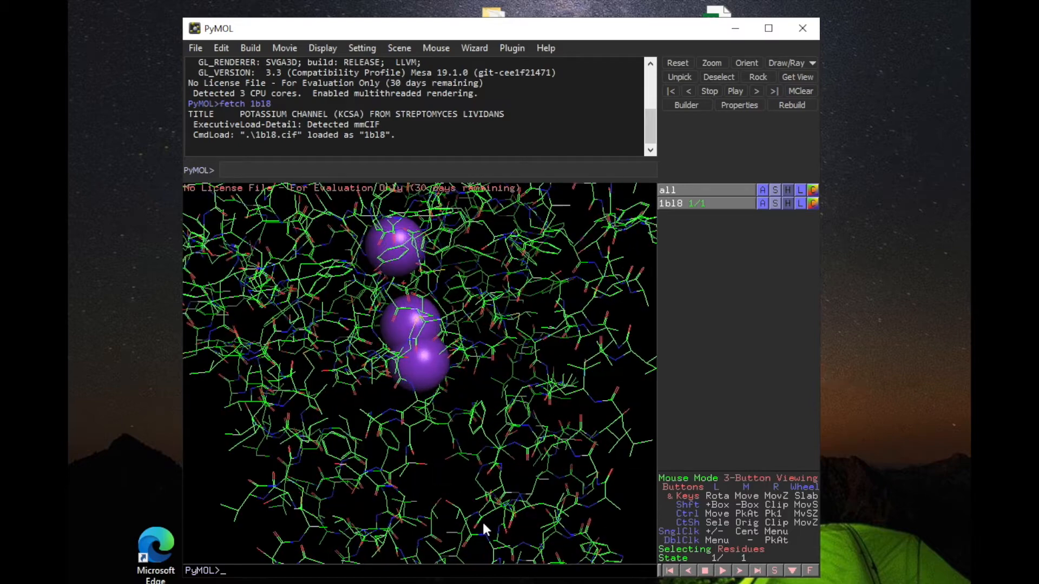
{"action": "right_click_drag", "start_coordinate": [456, 371], "coordinate": [389, 563]}
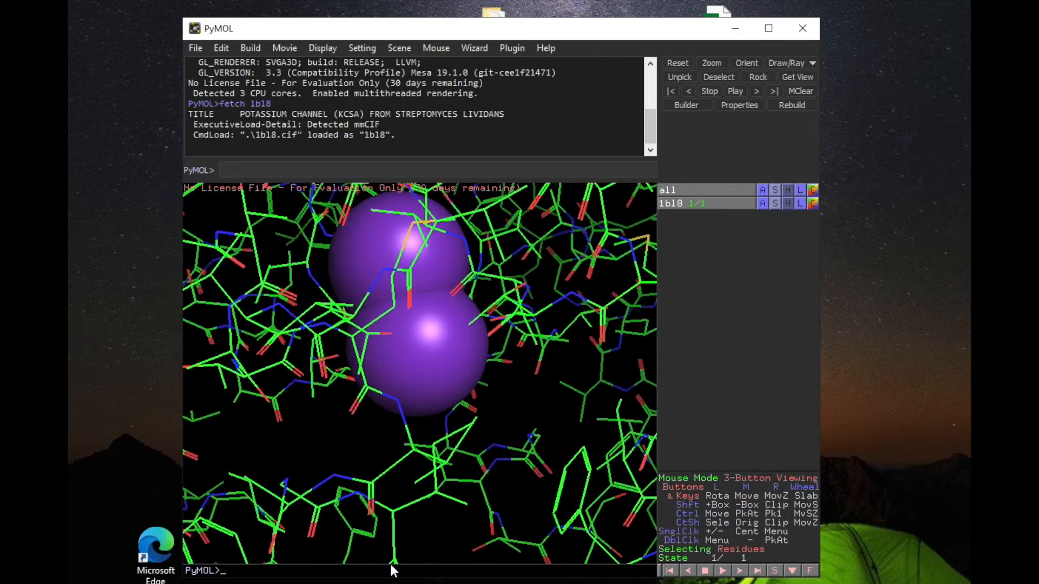
{"action": "right_click_drag", "start_coordinate": [489, 450], "coordinate": [468, 325]}
{"action": "left_click_drag", "start_coordinate": [544, 411], "coordinate": [437, 449]}
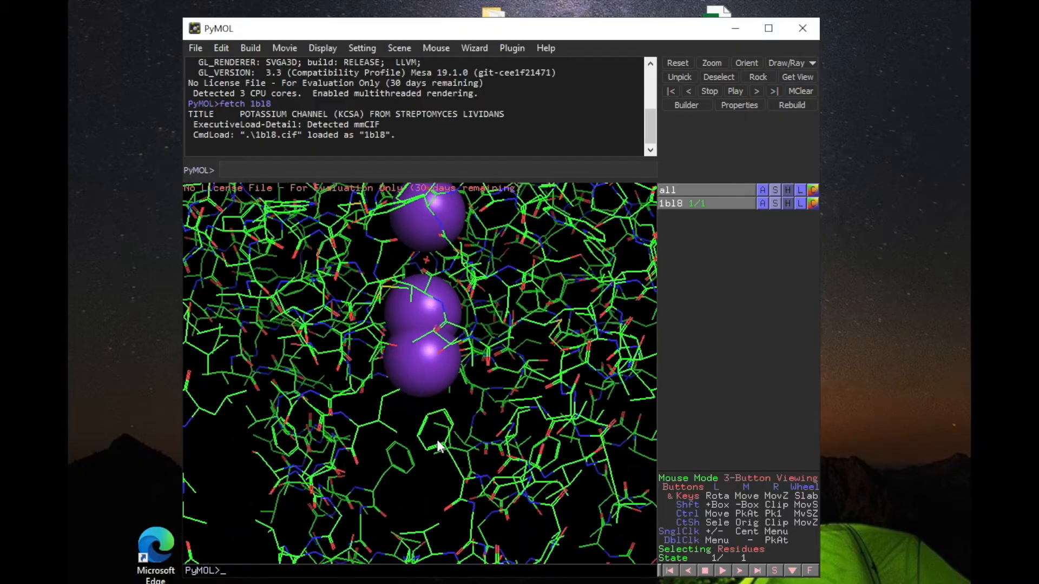
{"action": "right_click_drag", "start_coordinate": [412, 482], "coordinate": [397, 254]}
{"action": "left_click_drag", "start_coordinate": [440, 434], "coordinate": [427, 367]}
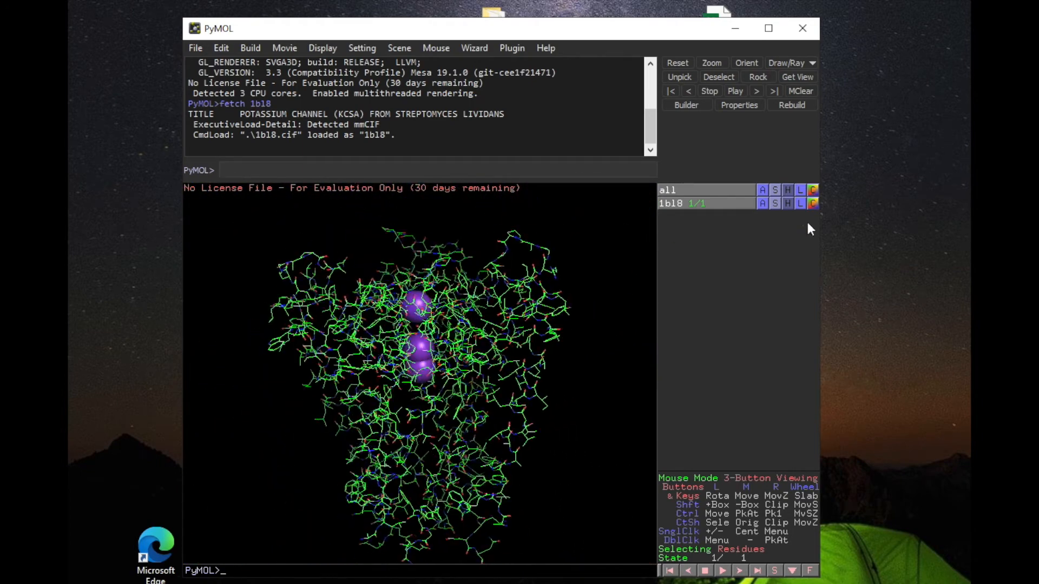
Step: Show the cartoon representation of 1bl8 again together with its lines
{"action": "left_click", "coordinate": [774, 204]}
{"action": "left_click", "coordinate": [759, 335]}
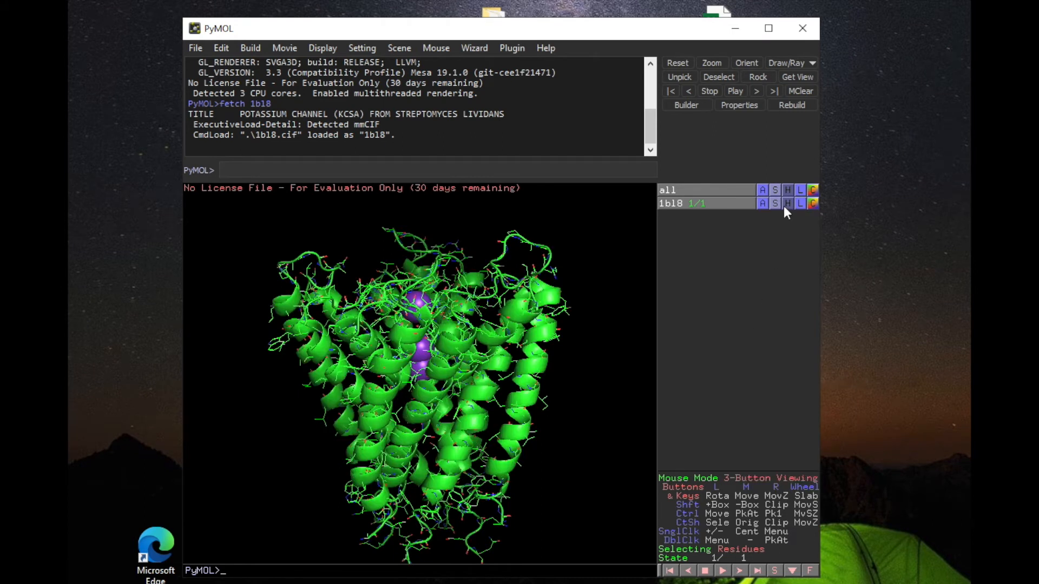
Step: Hide the lines representation of 1bl8, leaving its cartoon and the purple ions on display
{"action": "left_click", "coordinate": [786, 204]}
{"action": "left_click", "coordinate": [775, 250]}
Step: Select the uppermost purple potassium ion inside the channel
{"action": "left_click_drag", "start_coordinate": [471, 346], "coordinate": [440, 327]}
{"action": "right_click_drag", "start_coordinate": [434, 317], "coordinate": [450, 506]}
{"action": "right_click_drag", "start_coordinate": [398, 317], "coordinate": [404, 402]}
{"action": "left_click_drag", "start_coordinate": [407, 408], "coordinate": [412, 335]}
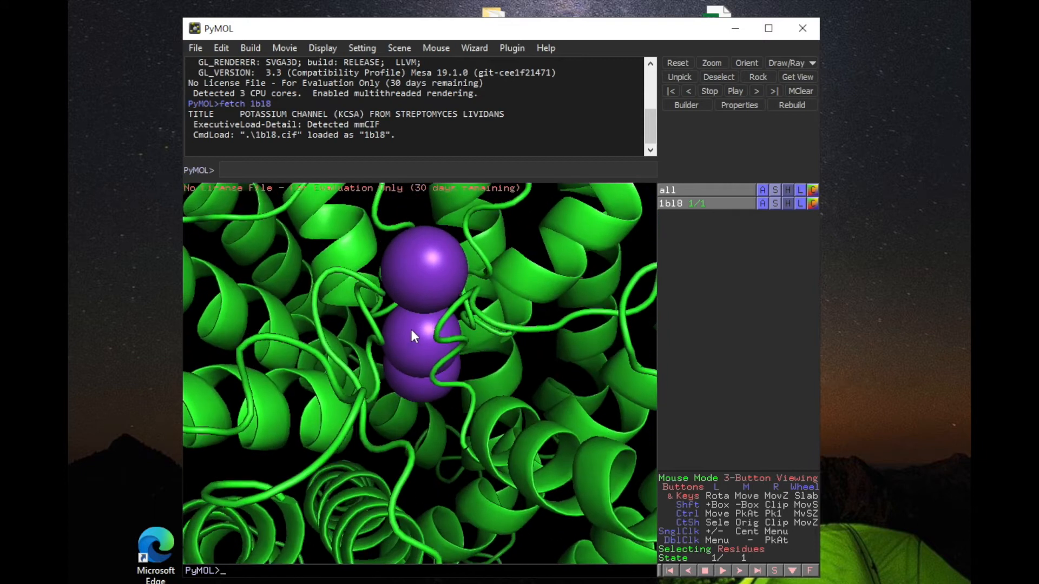
{"action": "left_click", "coordinate": [427, 264]}
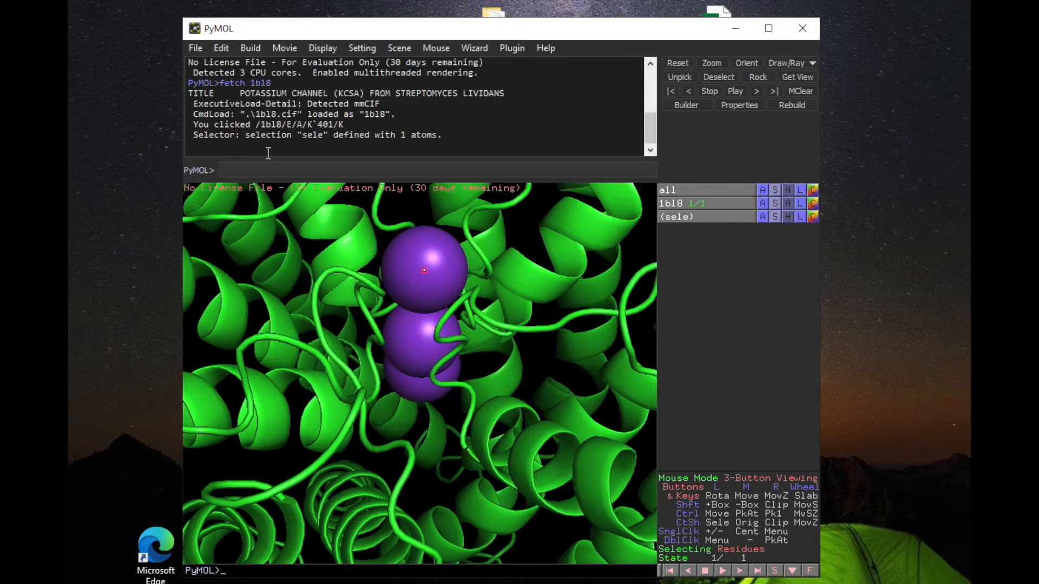
Step: Read the log entries giving the picked ion's identifier and the number of atoms in the selection
{"action": "left_click_drag", "start_coordinate": [189, 136], "coordinate": [454, 134]}
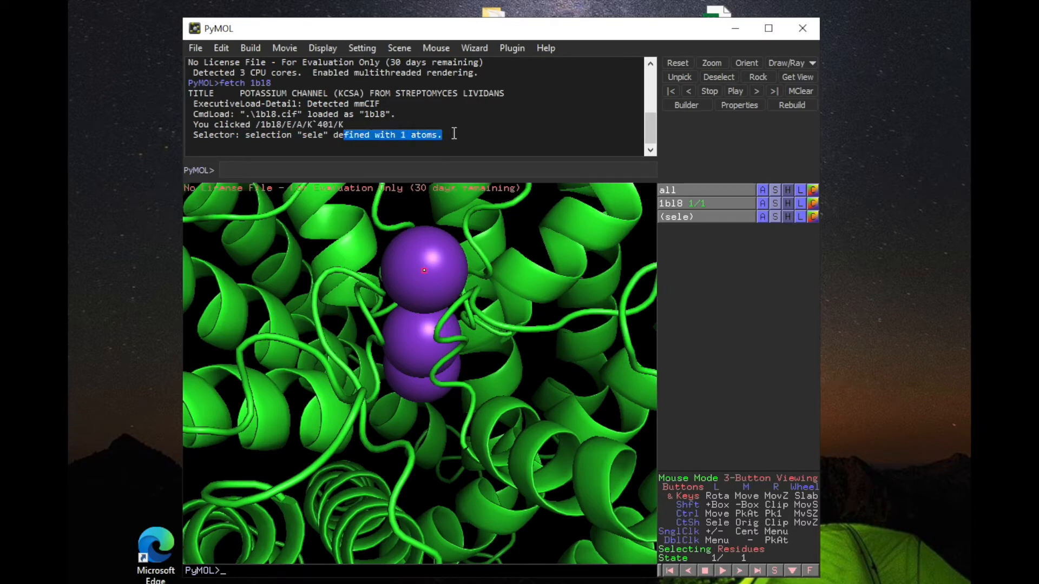
{"action": "left_click", "coordinate": [454, 134]}
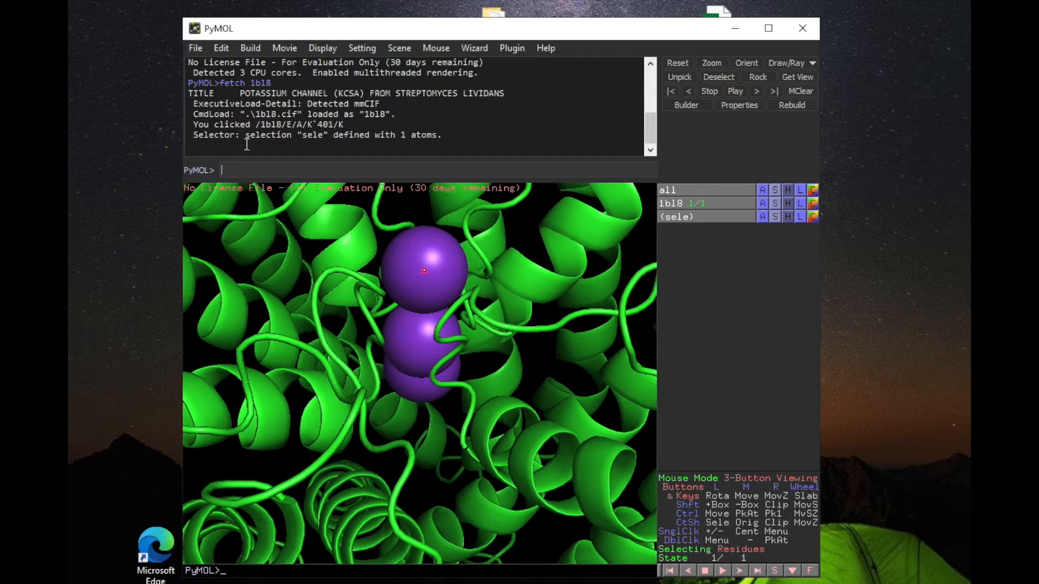
{"action": "left_click_drag", "start_coordinate": [194, 127], "coordinate": [336, 124]}
{"action": "left_click", "coordinate": [259, 123]}
{"action": "left_click", "coordinate": [367, 125]}
{"action": "left_click", "coordinate": [322, 130]}
{"action": "left_click", "coordinate": [799, 218]}
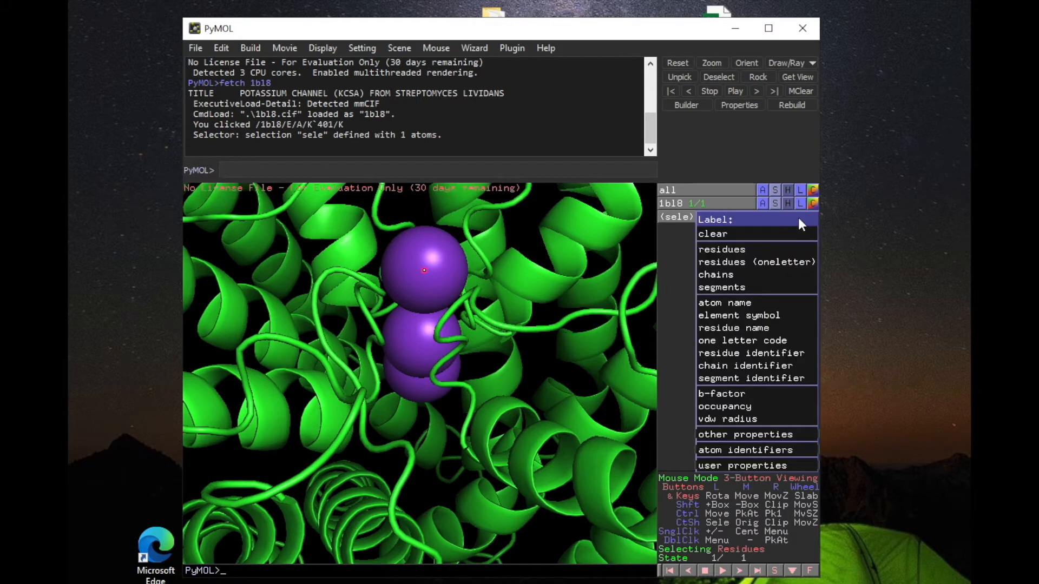
{"action": "left_click", "coordinate": [674, 250]}
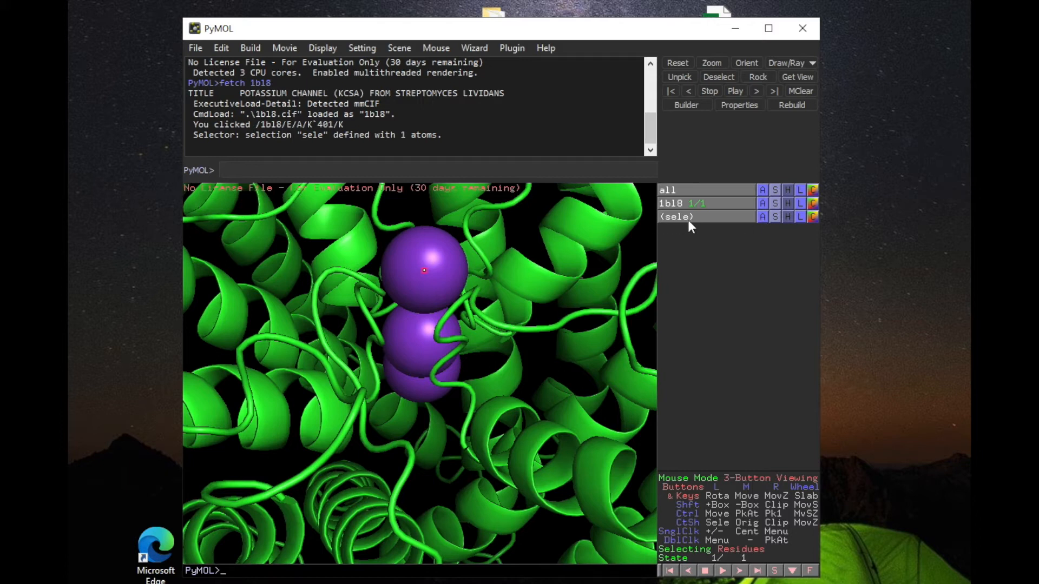
{"action": "left_click", "coordinate": [763, 217]}
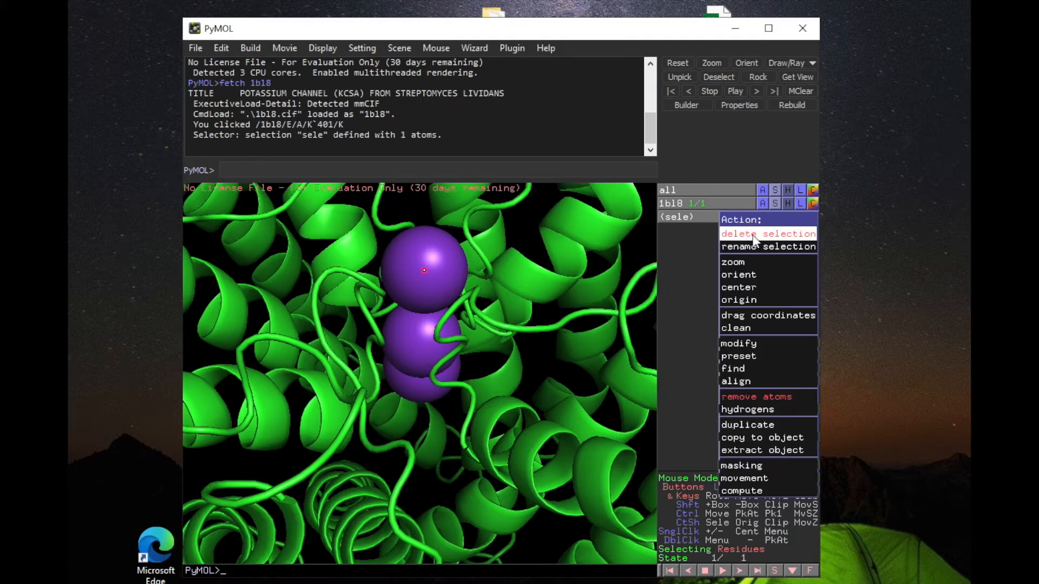
{"action": "left_click", "coordinate": [751, 248]}
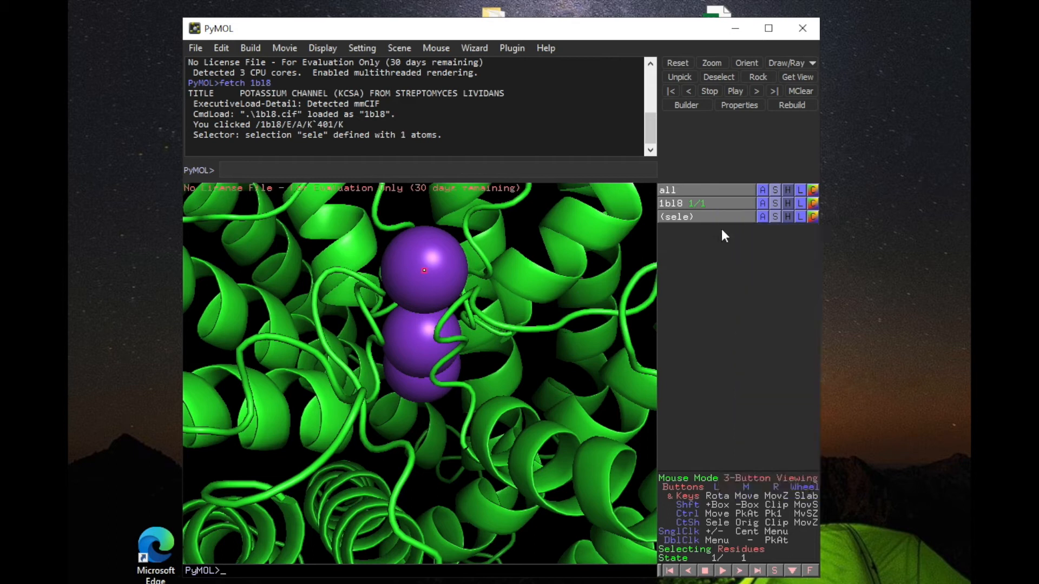
Step: Rename the sele selection to potasio
{"action": "left_click", "coordinate": [762, 219]}
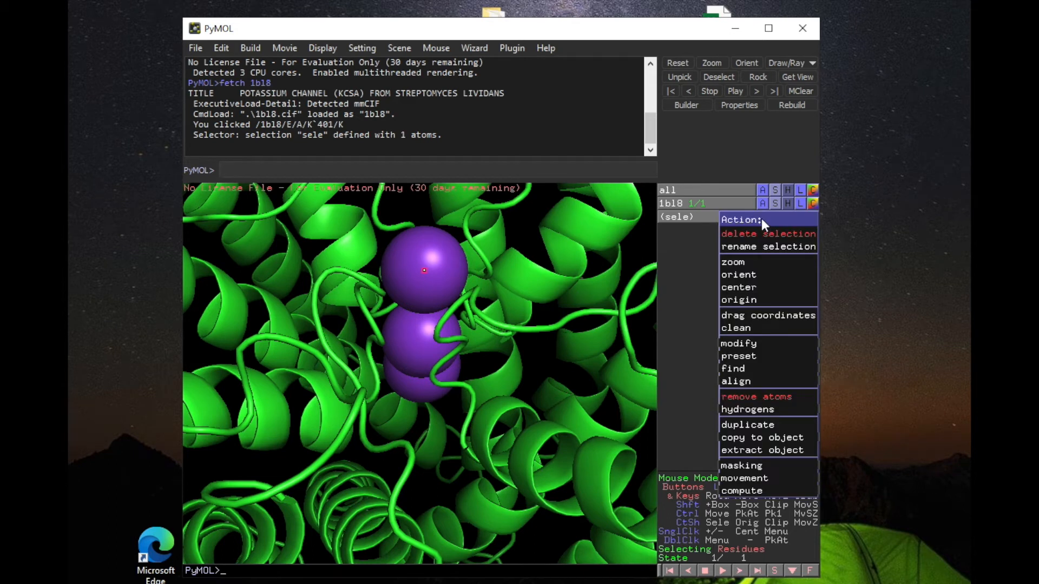
{"action": "left_click", "coordinate": [734, 247]}
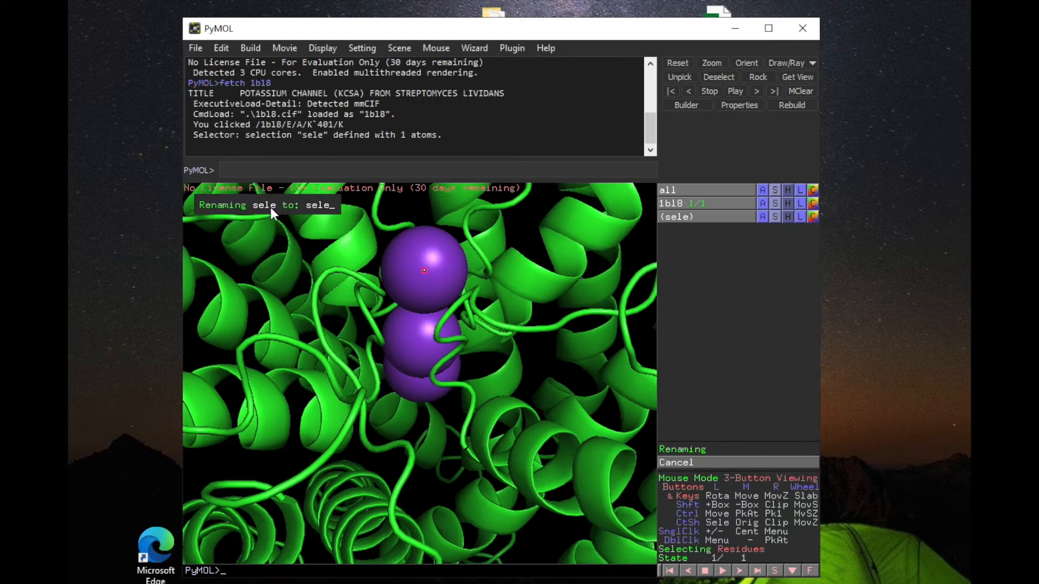
{"action": "key", "text": "BackSpace"}
{"action": "key", "text": "BackSpace"}
{"action": "key", "text": "BackSpace"}
{"action": "key", "text": "BackSpace"}
{"action": "type", "text": "potasio"}
{"action": "key", "text": "Return"}
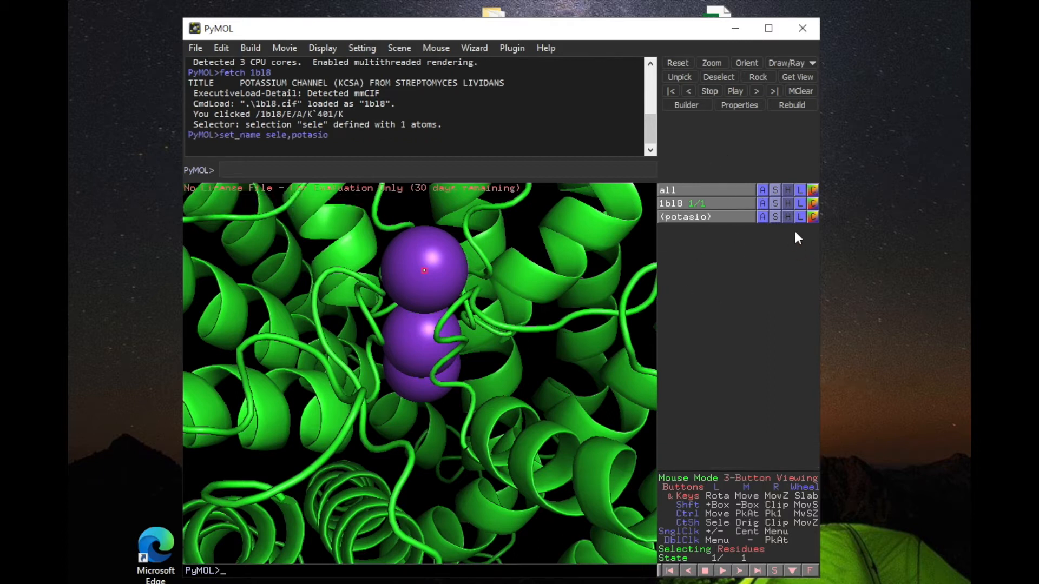
Step: Color the ion in the potasio selection orange
{"action": "left_click", "coordinate": [813, 216]}
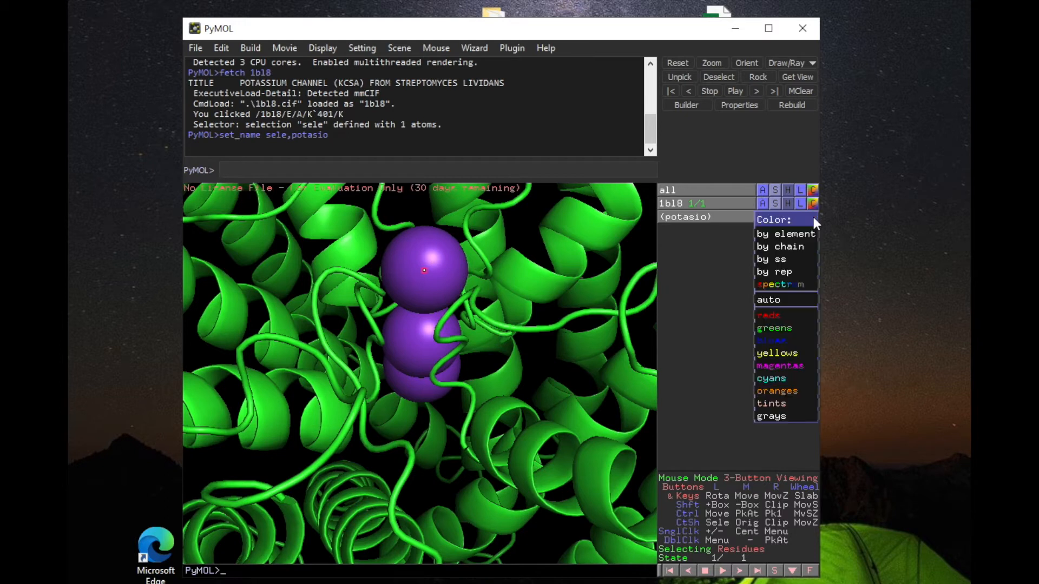
{"action": "mouse_move", "coordinate": [787, 233]}
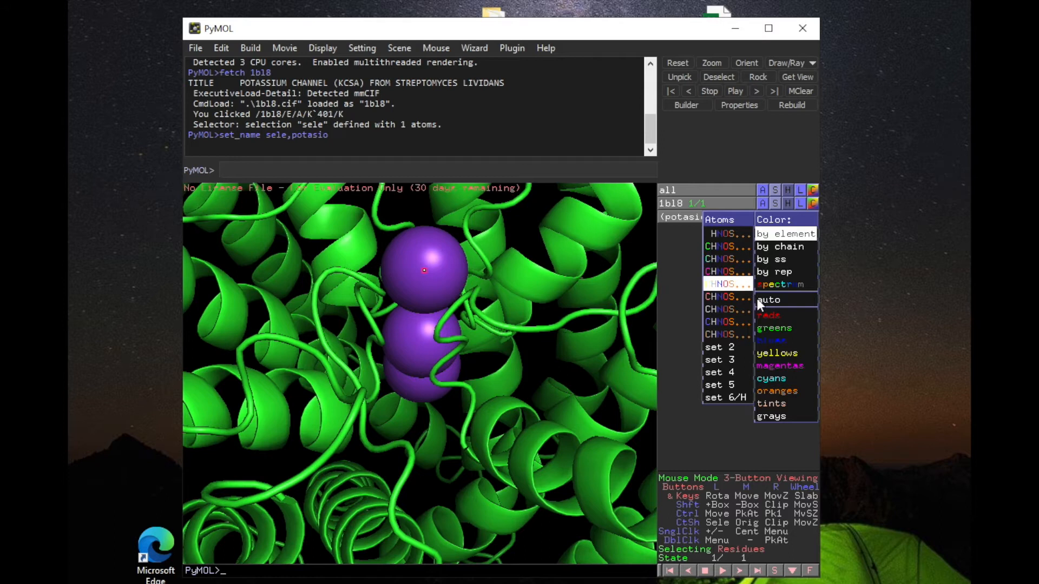
{"action": "mouse_move", "coordinate": [806, 345]}
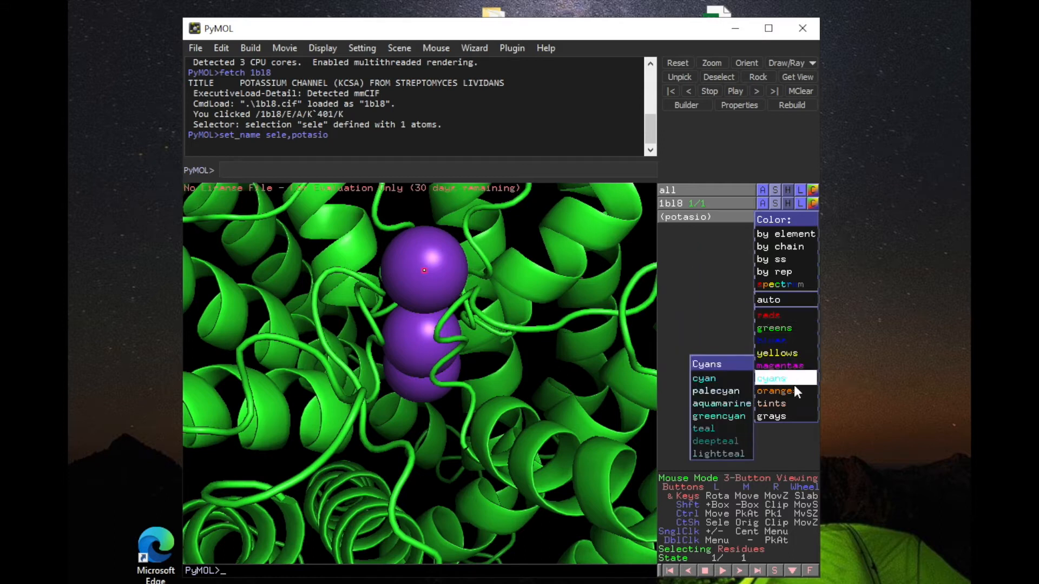
{"action": "mouse_move", "coordinate": [785, 391]}
{"action": "left_click", "coordinate": [711, 391]}
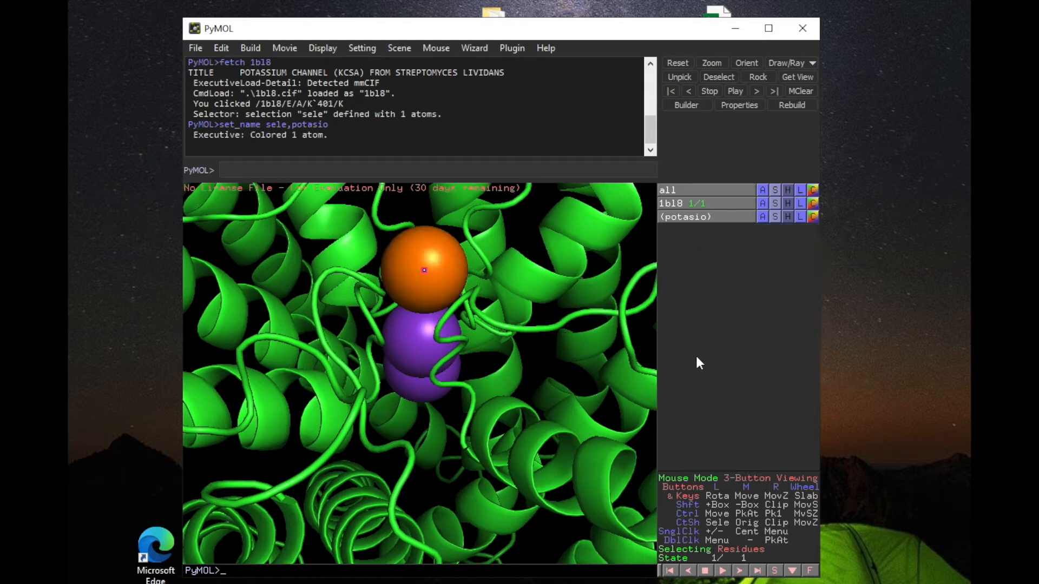
Step: Add the two remaining purple ions to the potasio selection and remove them from it again
{"action": "left_click_drag", "start_coordinate": [459, 324], "coordinate": [402, 297]}
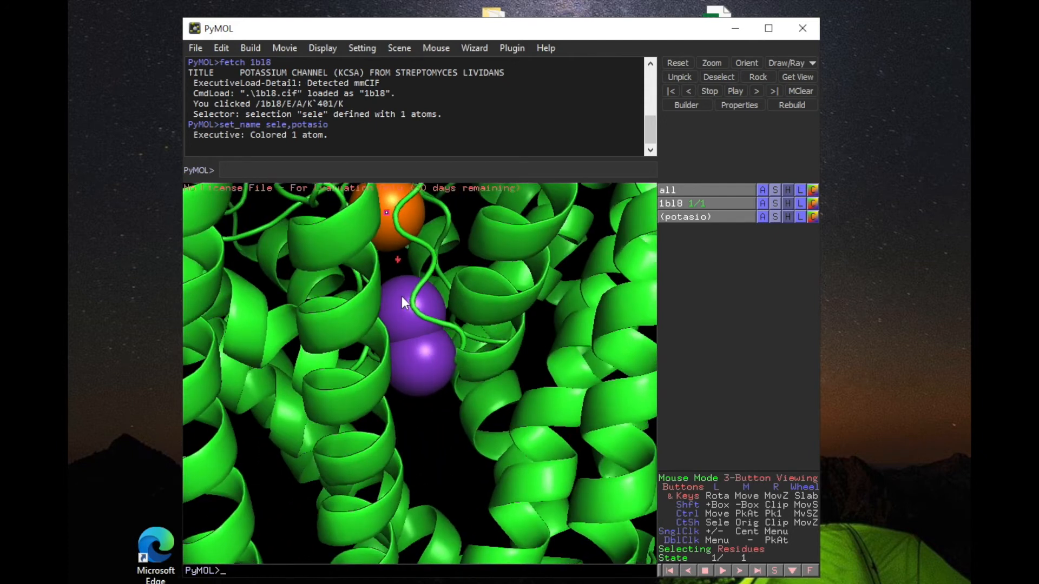
{"action": "left_click", "coordinate": [406, 313]}
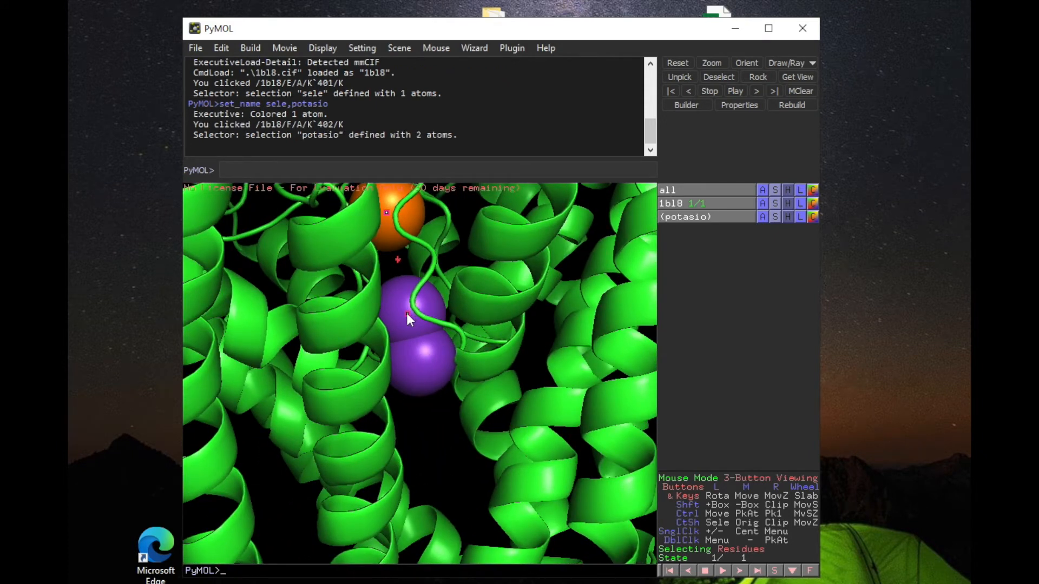
{"action": "left_click", "coordinate": [413, 349]}
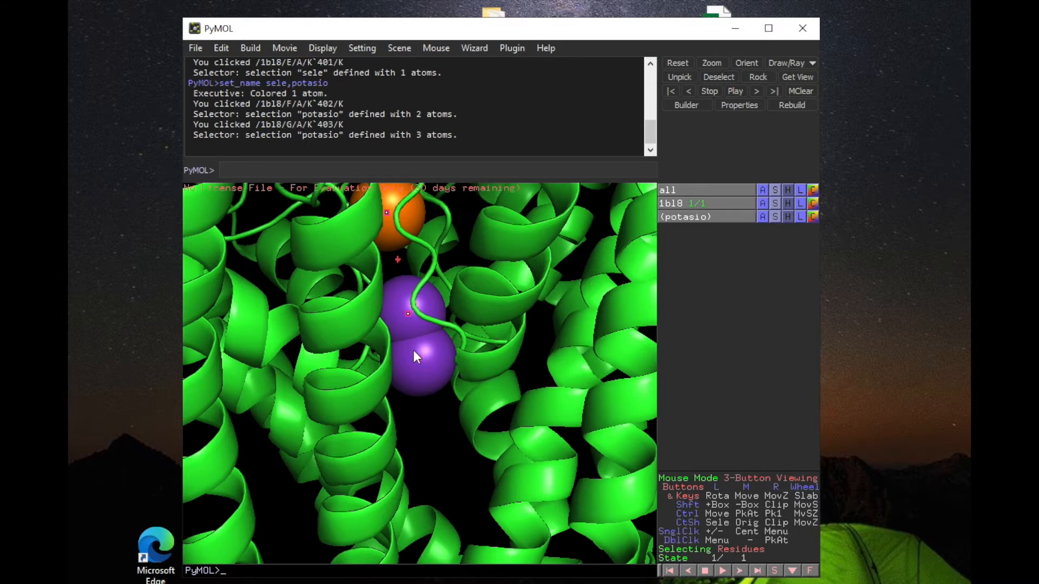
{"action": "left_click", "coordinate": [414, 337]}
{"action": "left_click", "coordinate": [410, 313]}
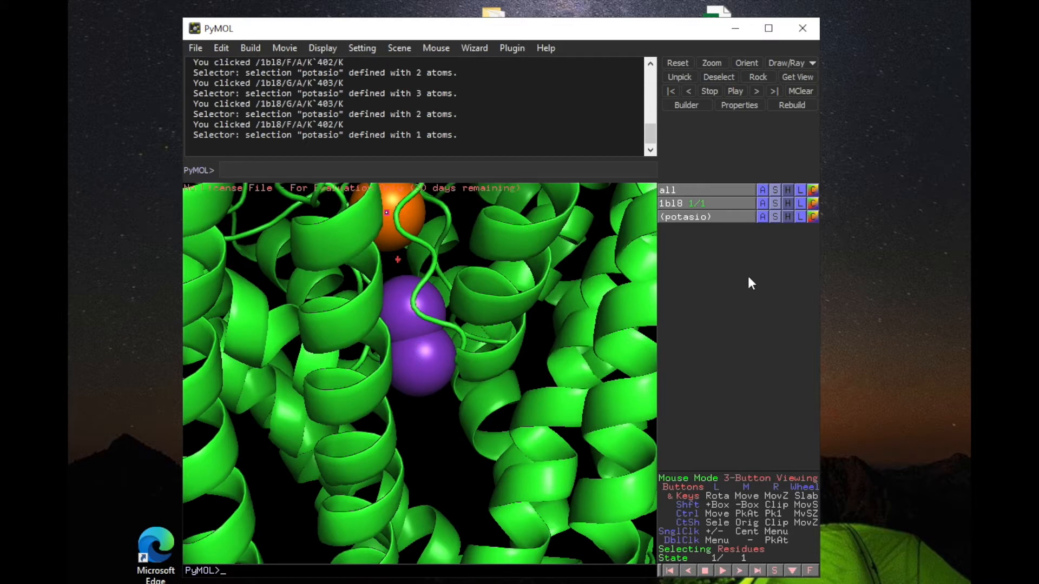
Step: Add several residues along the outermost helix, starting at ALA 28 of chain C, to the active potasio selection
{"action": "right_click_drag", "start_coordinate": [544, 297], "coordinate": [507, 153]}
{"action": "left_click_drag", "start_coordinate": [529, 429], "coordinate": [408, 369]}
{"action": "left_click_drag", "start_coordinate": [239, 339], "coordinate": [279, 415]}
{"action": "left_click", "coordinate": [291, 406]}
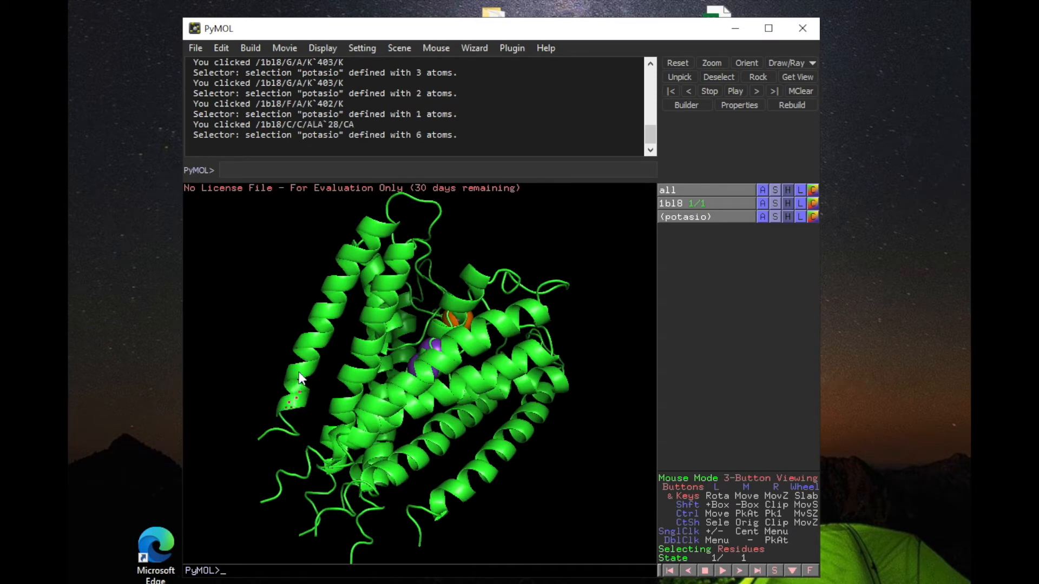
{"action": "left_click", "coordinate": [308, 358]}
{"action": "left_click", "coordinate": [319, 320]}
{"action": "left_click", "coordinate": [330, 292]}
{"action": "left_click", "coordinate": [332, 281]}
{"action": "left_click", "coordinate": [344, 261]}
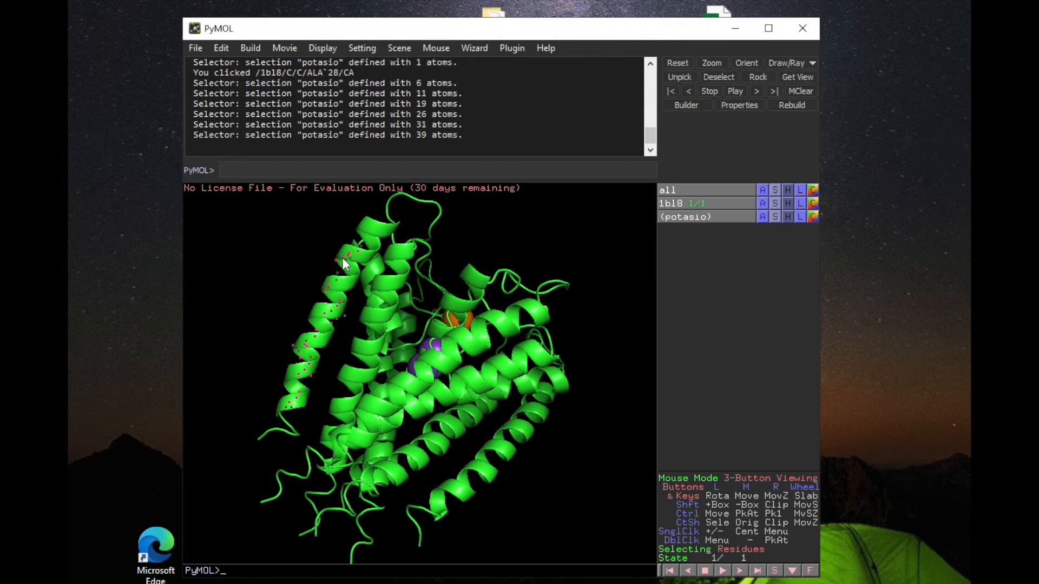
Step: Deactivate the potasio selection and pick residues along the same outer helix from ALA 28 upward as a separate selection
{"action": "left_click", "coordinate": [239, 385]}
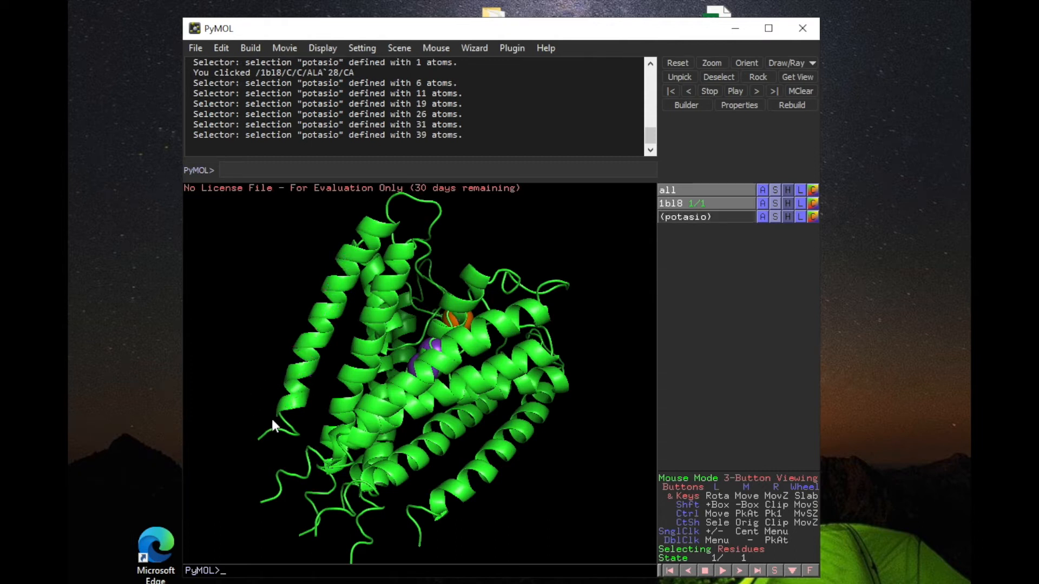
{"action": "left_click", "coordinate": [286, 406]}
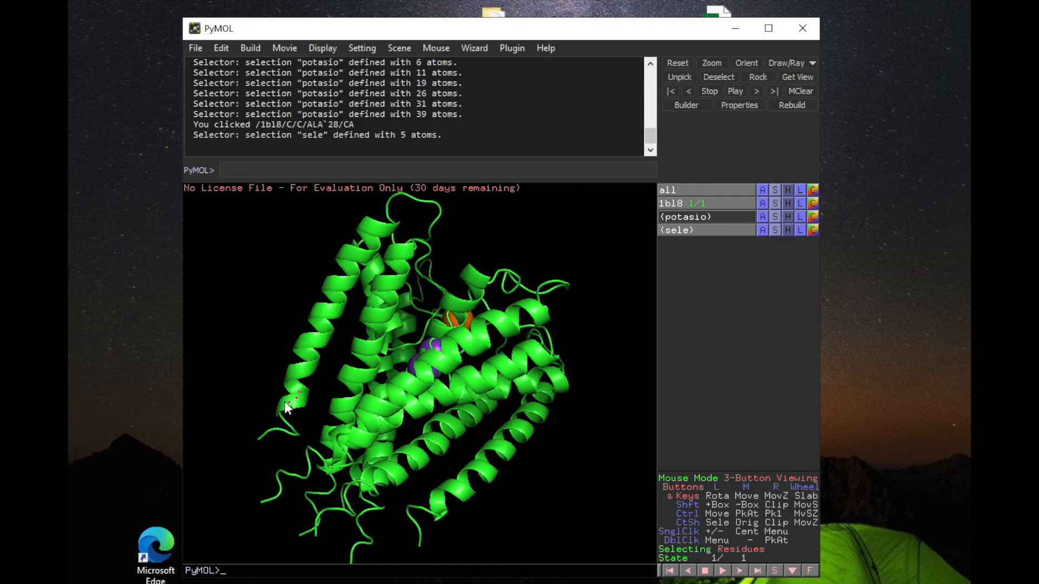
{"action": "left_click", "coordinate": [300, 377]}
{"action": "left_click", "coordinate": [320, 331]}
{"action": "left_click", "coordinate": [331, 308]}
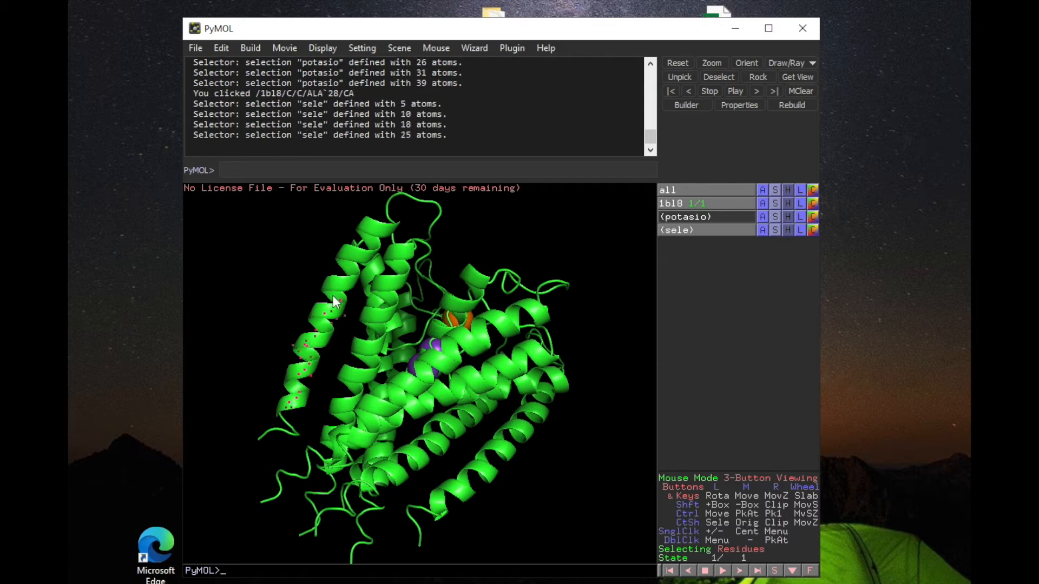
{"action": "left_click", "coordinate": [337, 288]}
{"action": "left_click", "coordinate": [355, 254]}
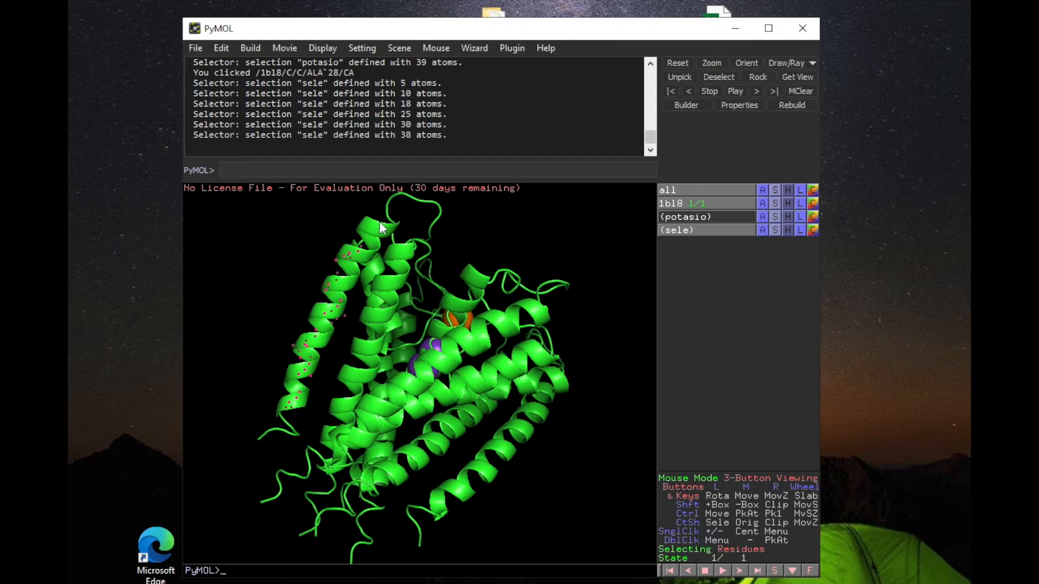
{"action": "left_click", "coordinate": [377, 234]}
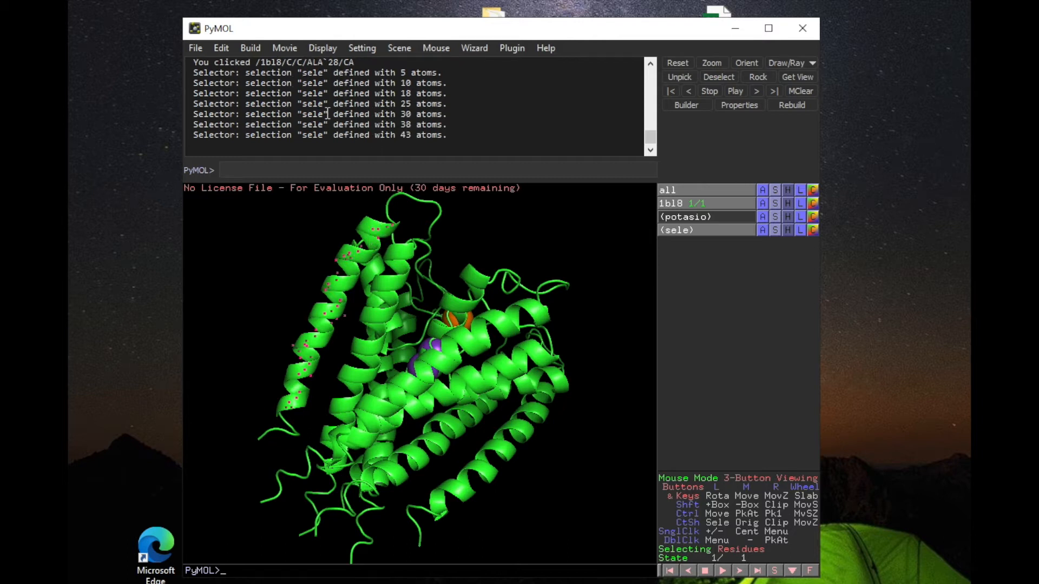
Step: Review the log entries for the picked residues and deactivate the new helix selection
{"action": "mouse_move", "coordinate": [192, 80]}
{"action": "left_mouse_down"}
{"action": "mouse_move", "coordinate": [282, 99]}
{"action": "mouse_move", "coordinate": [420, 158]}
{"action": "mouse_move", "coordinate": [457, 136]}
{"action": "mouse_move", "coordinate": [282, 82]}
{"action": "mouse_move", "coordinate": [209, 73]}
{"action": "left_mouse_up"}
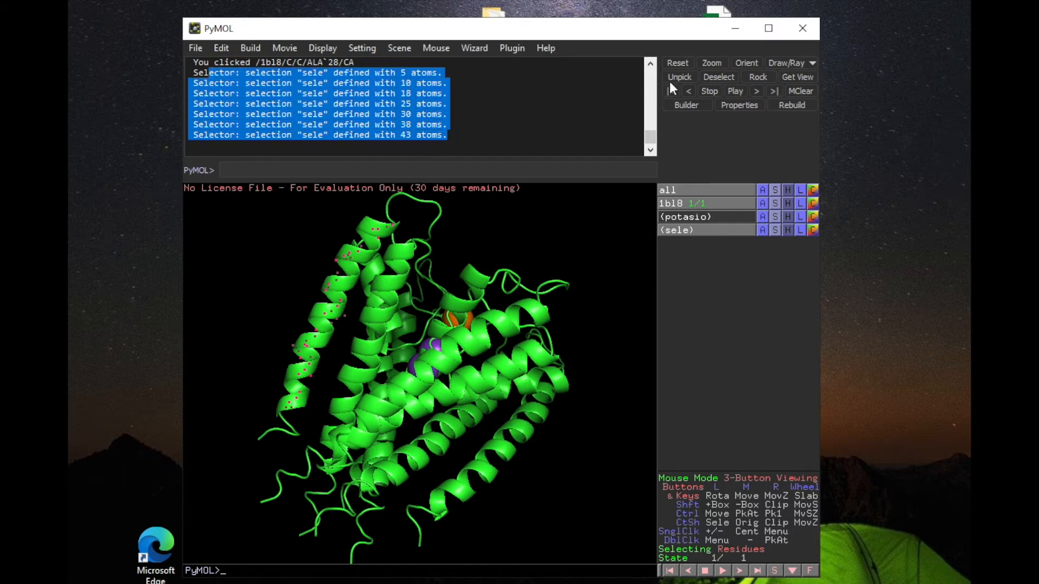
{"action": "left_click", "coordinate": [650, 64]}
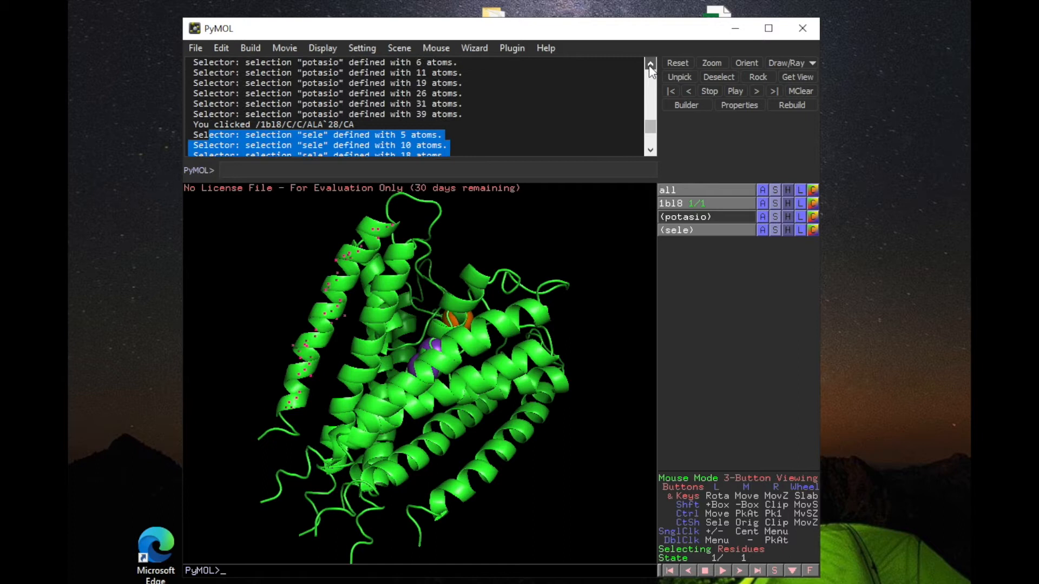
{"action": "left_click", "coordinate": [650, 64]}
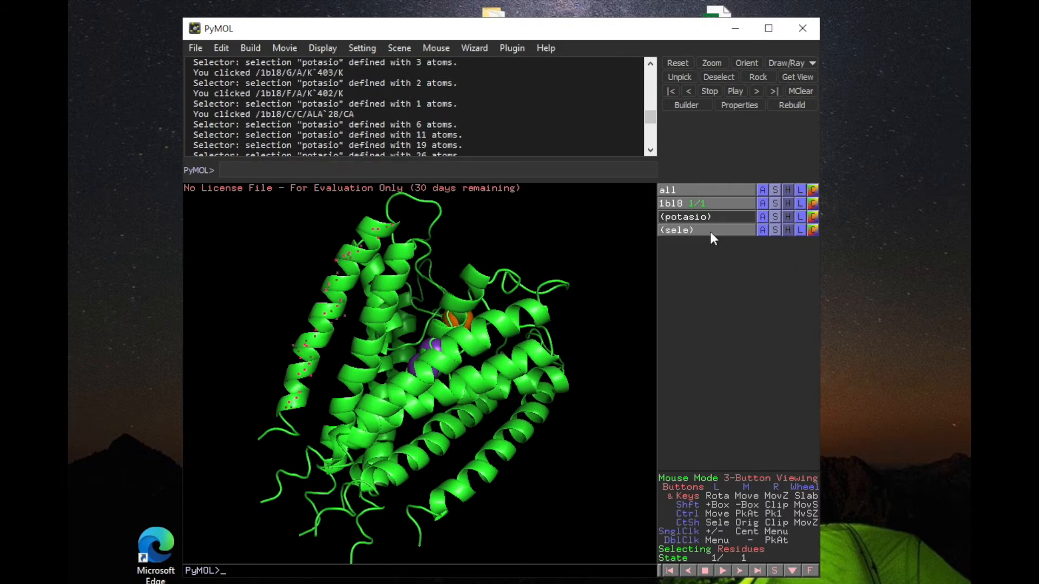
{"action": "left_click", "coordinate": [552, 248]}
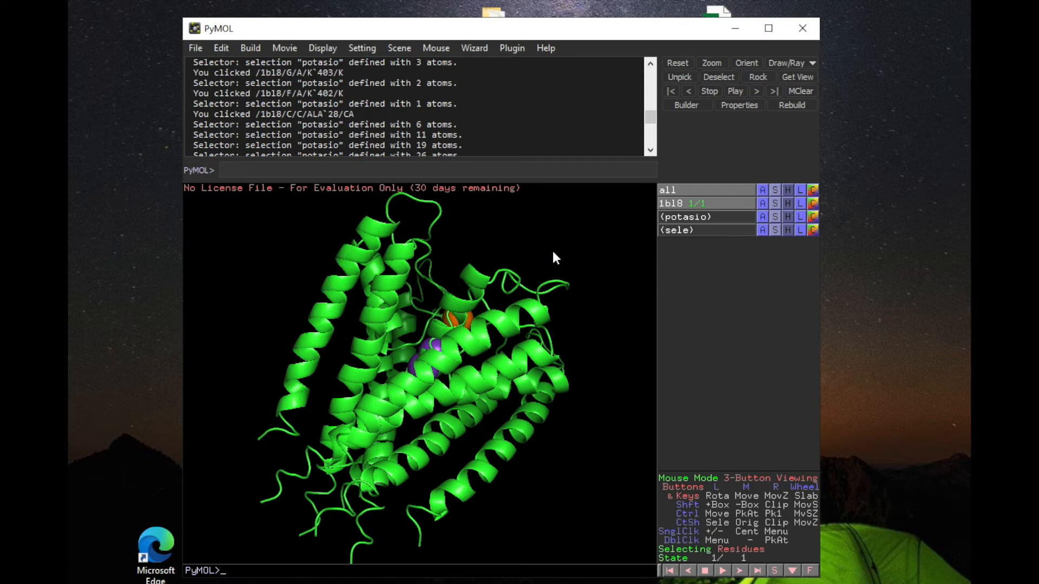
Step: Display the amino acid sequence of 1bl8 above the structure
{"action": "left_click_drag", "start_coordinate": [631, 253], "coordinate": [391, 291]}
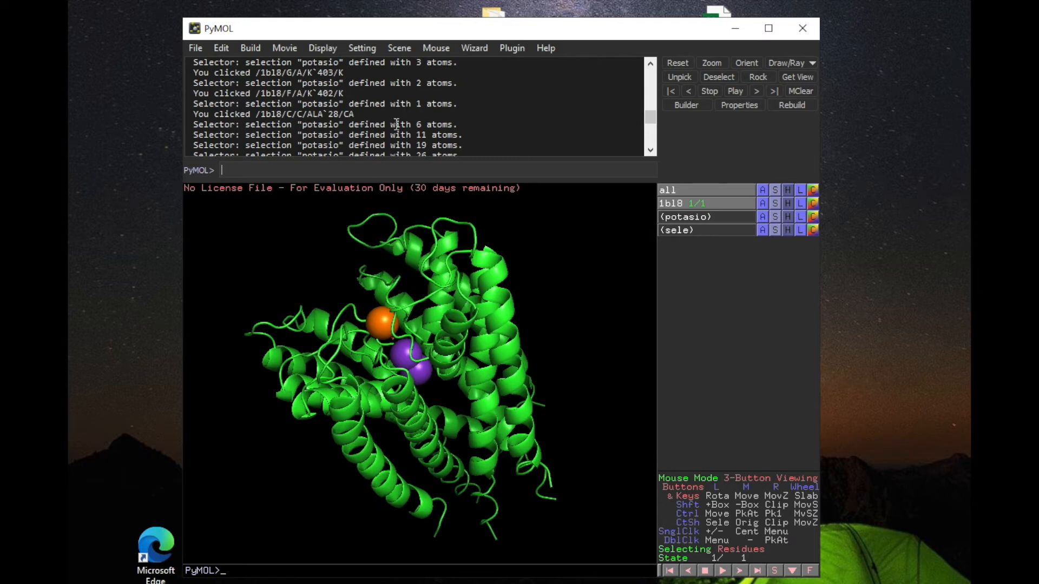
{"action": "left_click", "coordinate": [331, 49]}
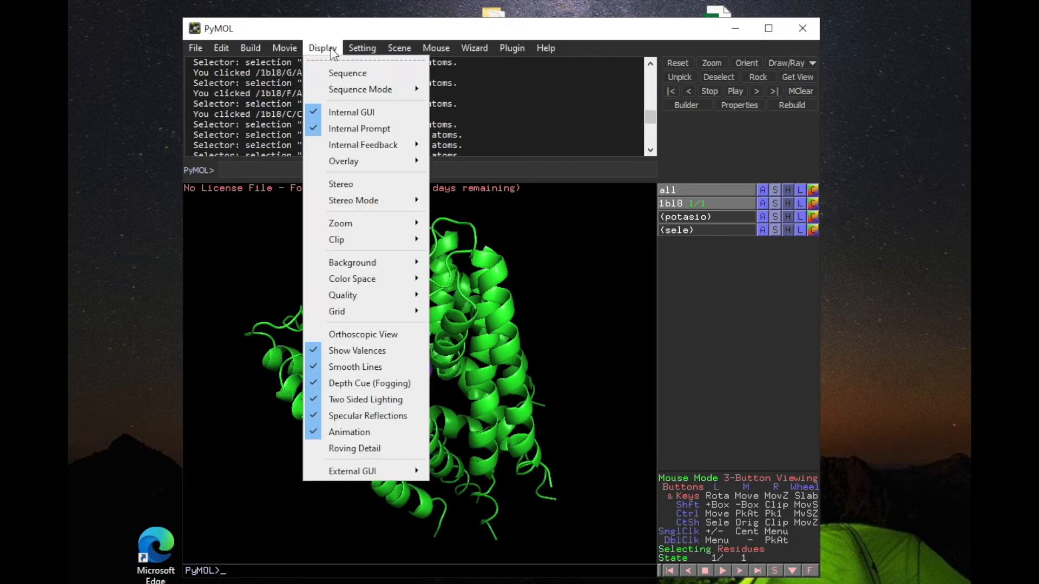
{"action": "mouse_move", "coordinate": [334, 88]}
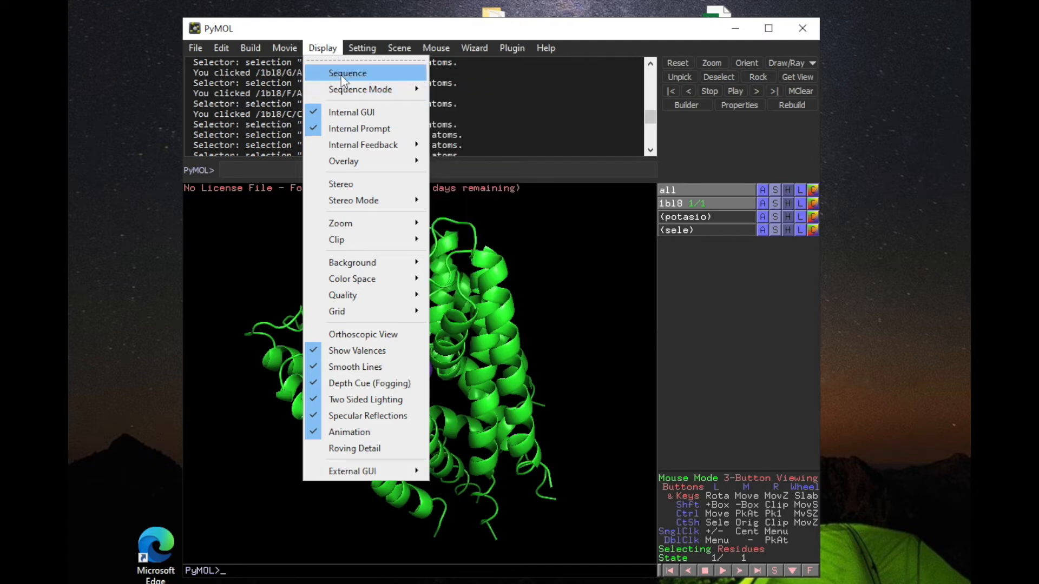
{"action": "left_click", "coordinate": [325, 48]}
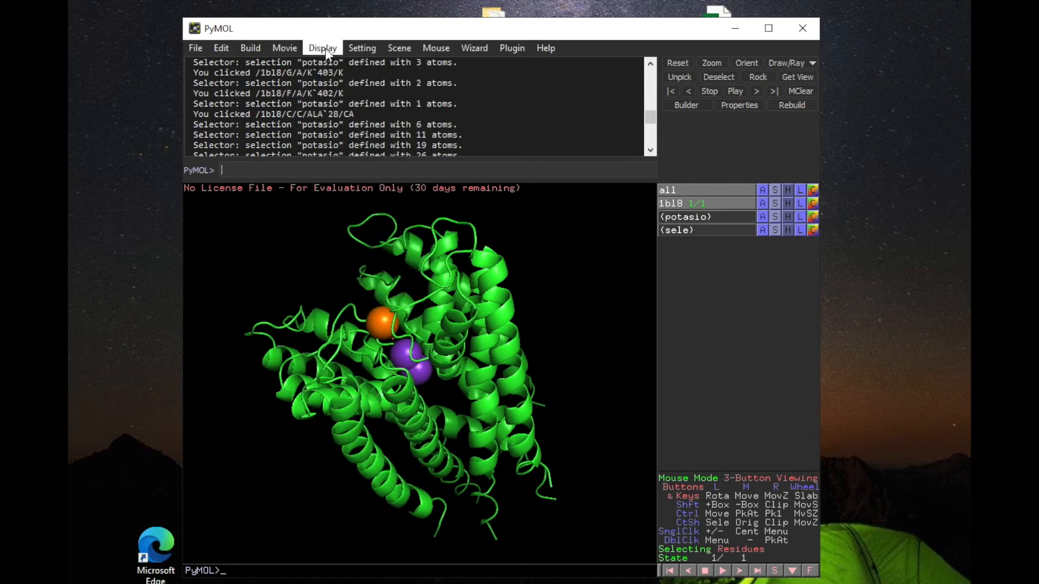
{"action": "left_click", "coordinate": [326, 48]}
{"action": "left_click", "coordinate": [326, 69]}
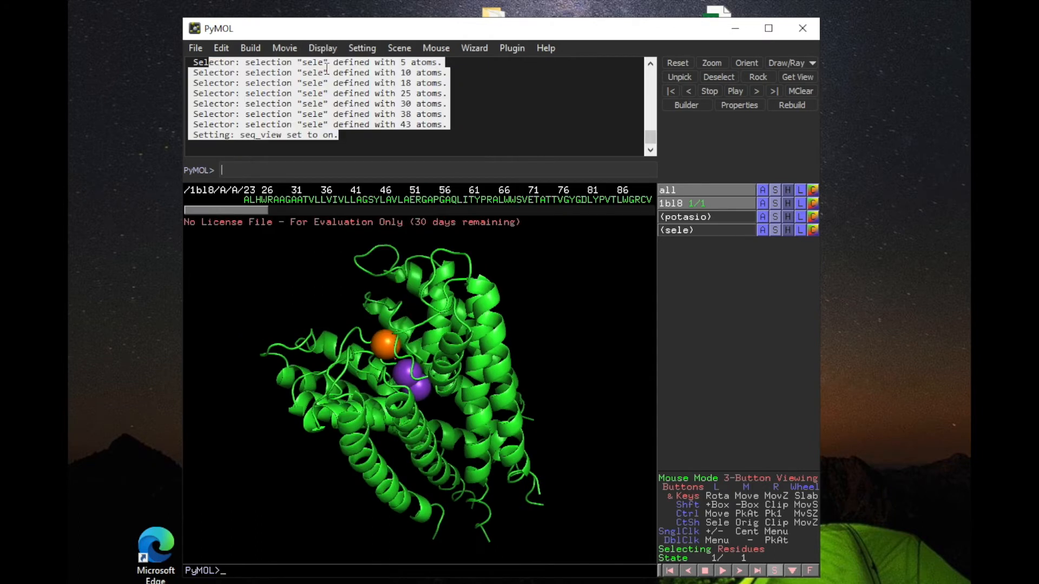
Step: Select the residue stretch LAVLAERGAPGAQLITYPR of chain A, starting at position 46, in the displayed sequence
{"action": "left_click_drag", "start_coordinate": [214, 210], "coordinate": [173, 213]}
{"action": "left_click_drag", "start_coordinate": [244, 202], "coordinate": [304, 213]}
{"action": "left_click_drag", "start_coordinate": [407, 201], "coordinate": [224, 210]}
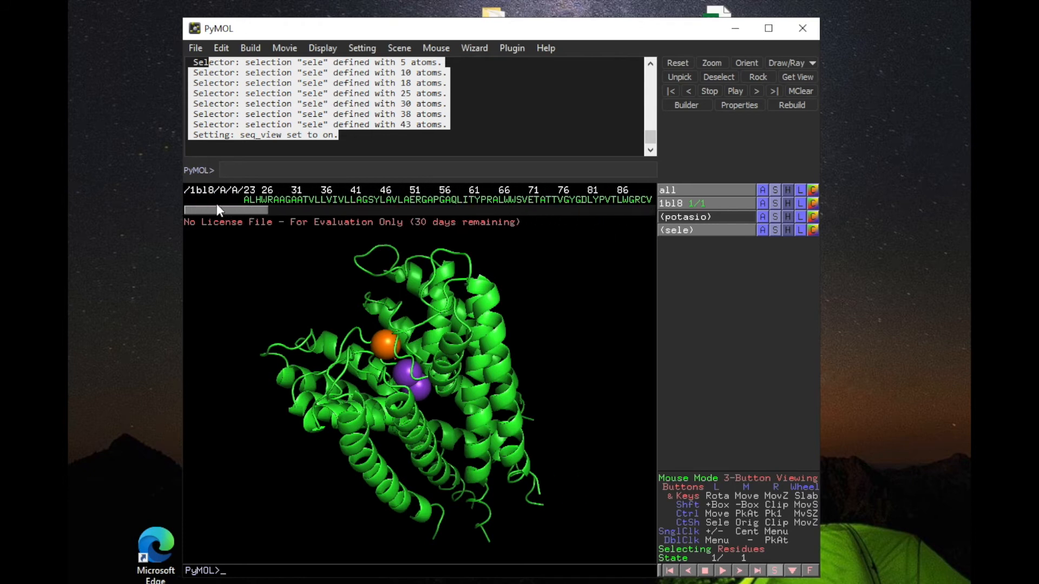
{"action": "left_click_drag", "start_coordinate": [217, 205], "coordinate": [140, 208]}
{"action": "left_click_drag", "start_coordinate": [382, 200], "coordinate": [491, 203]}
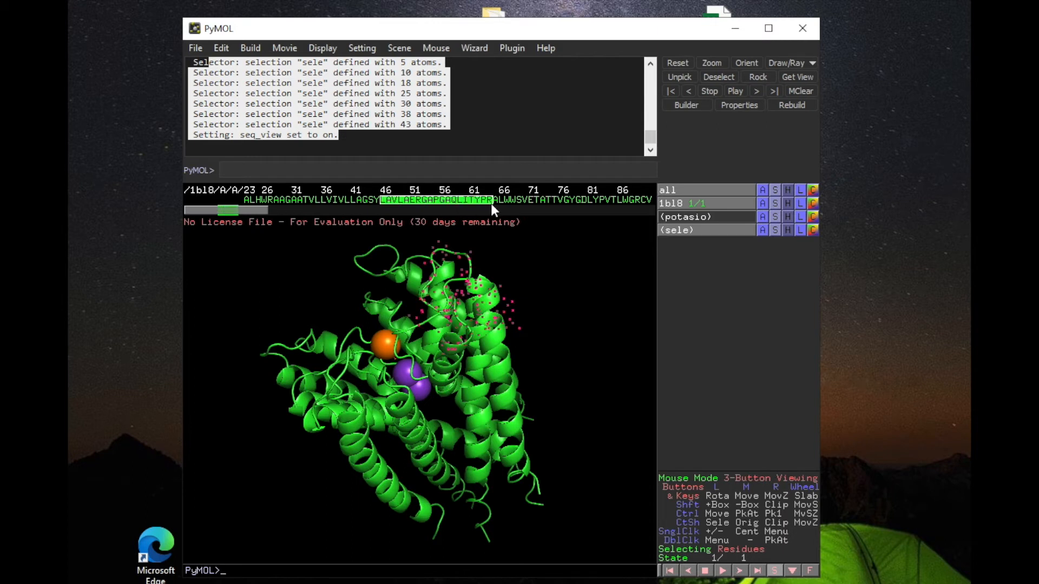
{"action": "left_click_drag", "start_coordinate": [586, 304], "coordinate": [553, 328]}
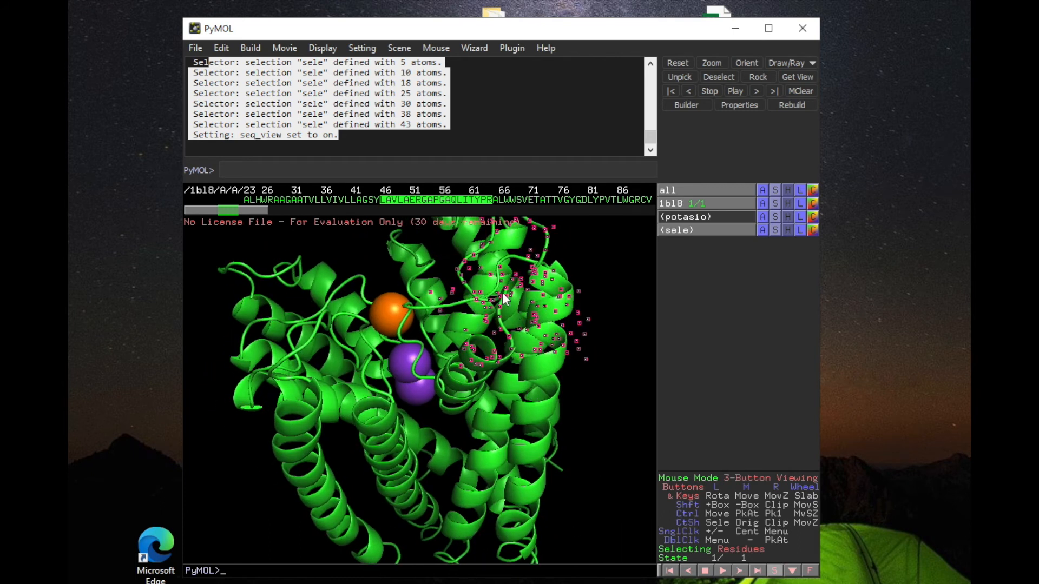
{"action": "left_click_drag", "start_coordinate": [609, 275], "coordinate": [580, 308]}
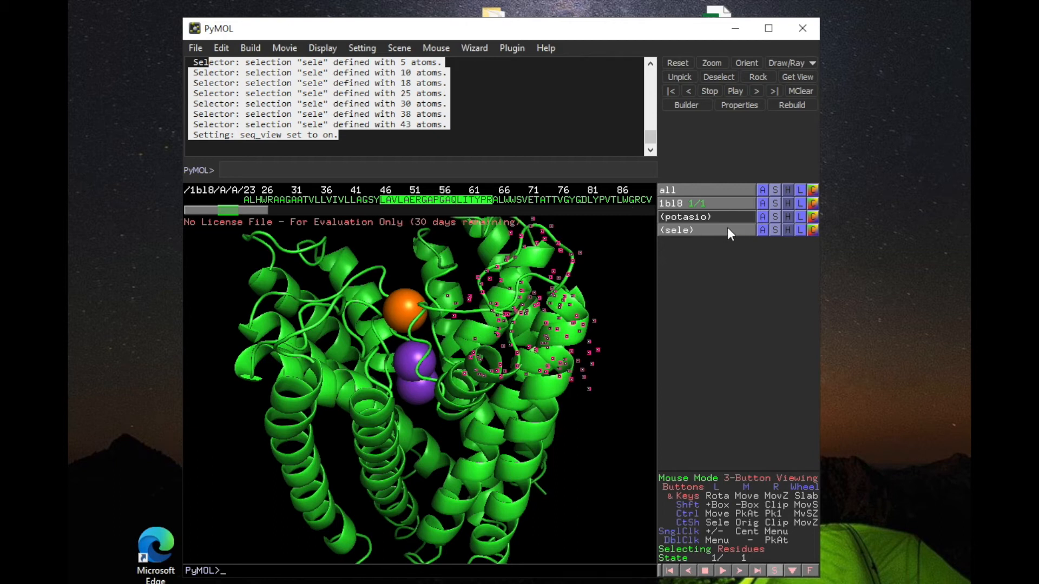
Step: Rename the sele selection as aminoacidos
{"action": "left_click", "coordinate": [761, 230]}
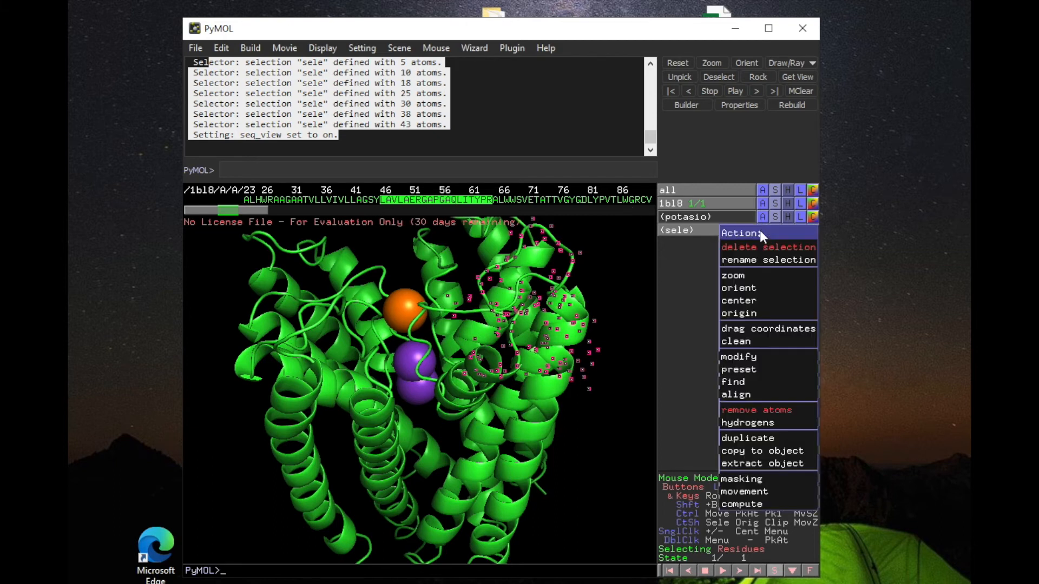
{"action": "left_click", "coordinate": [755, 261]}
{"action": "key", "text": "BackSpace"}
{"action": "key", "text": "BackSpace"}
{"action": "key", "text": "BackSpace"}
{"action": "key", "text": "BackSpace"}
{"action": "type", "text": "a"}
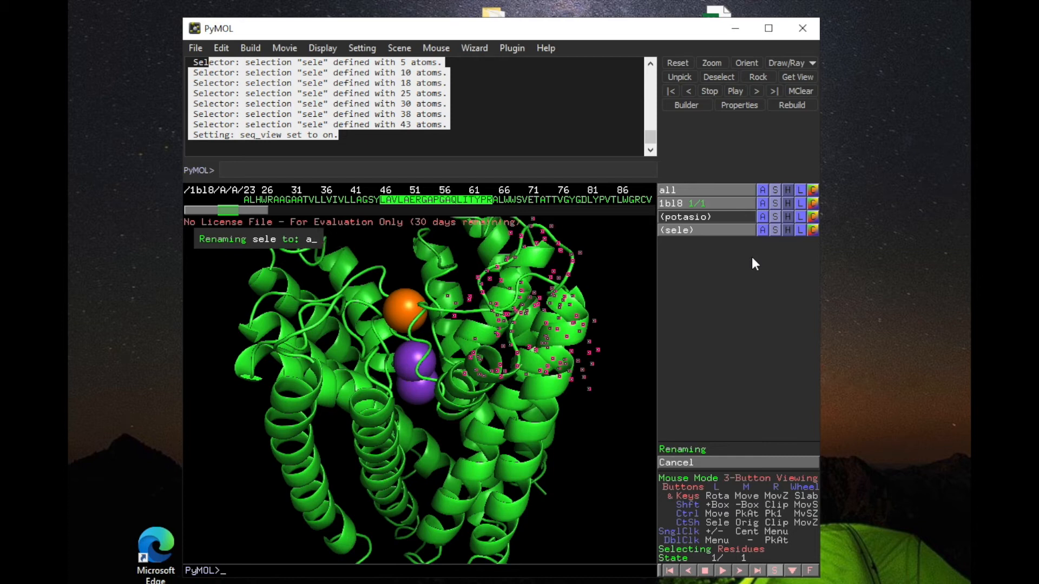
{"action": "type", "text": "minoacidos"}
{"action": "key", "text": "Return"}
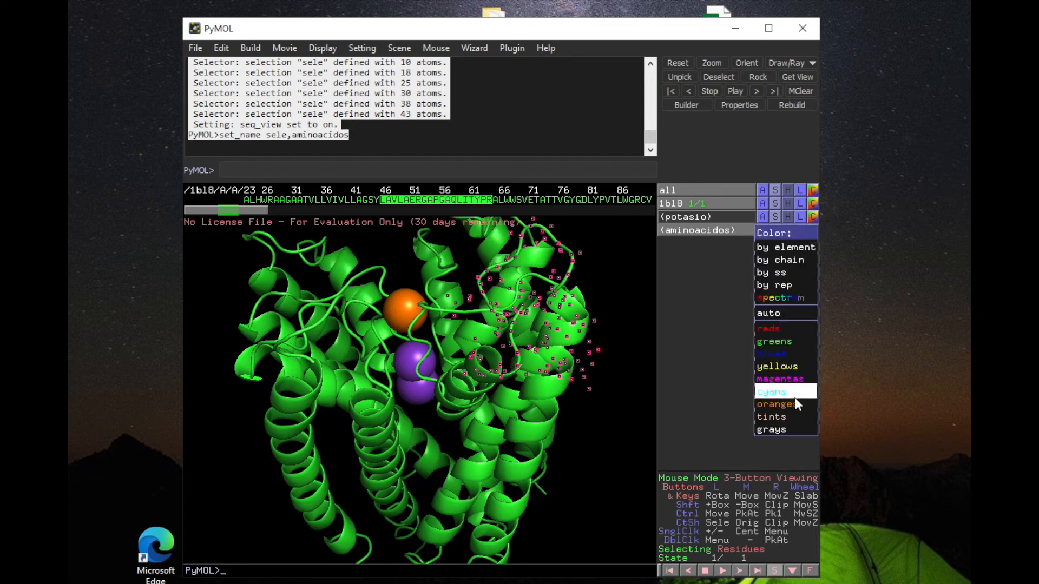
Step: Color the aminoacidos selection red and deactivate it to inspect the recolored stretch on the structure
{"action": "mouse_move", "coordinate": [768, 328]}
{"action": "left_click", "coordinate": [703, 329]}
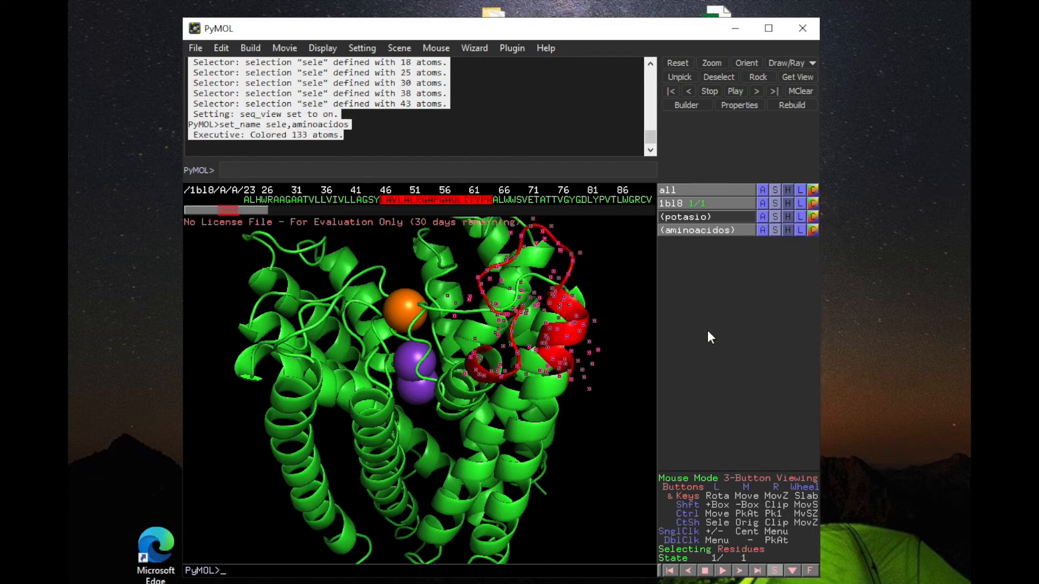
{"action": "left_click", "coordinate": [611, 308]}
{"action": "left_click_drag", "start_coordinate": [629, 304], "coordinate": [552, 327]}
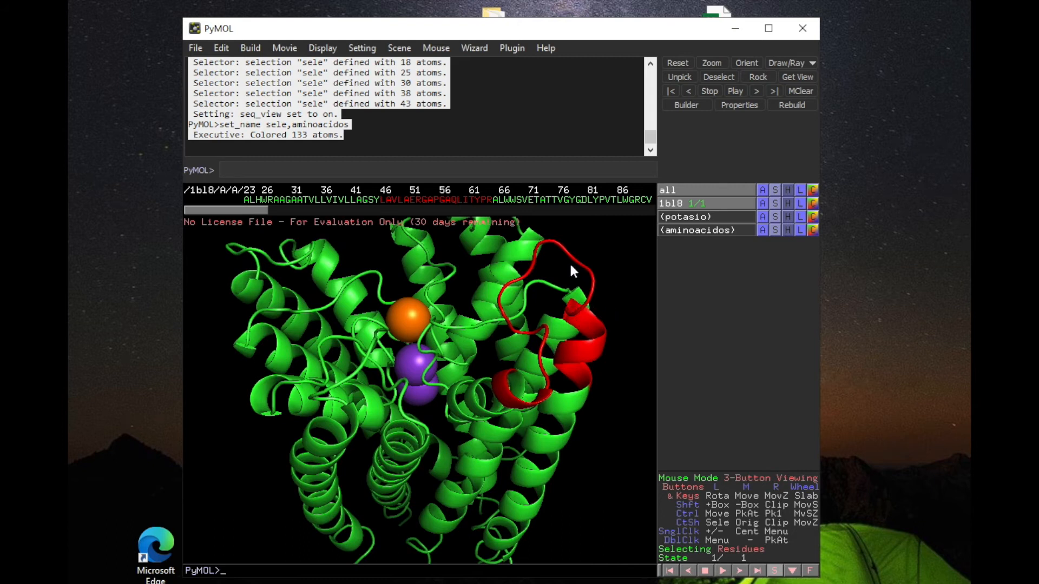
{"action": "left_click_drag", "start_coordinate": [552, 362], "coordinate": [495, 368]}
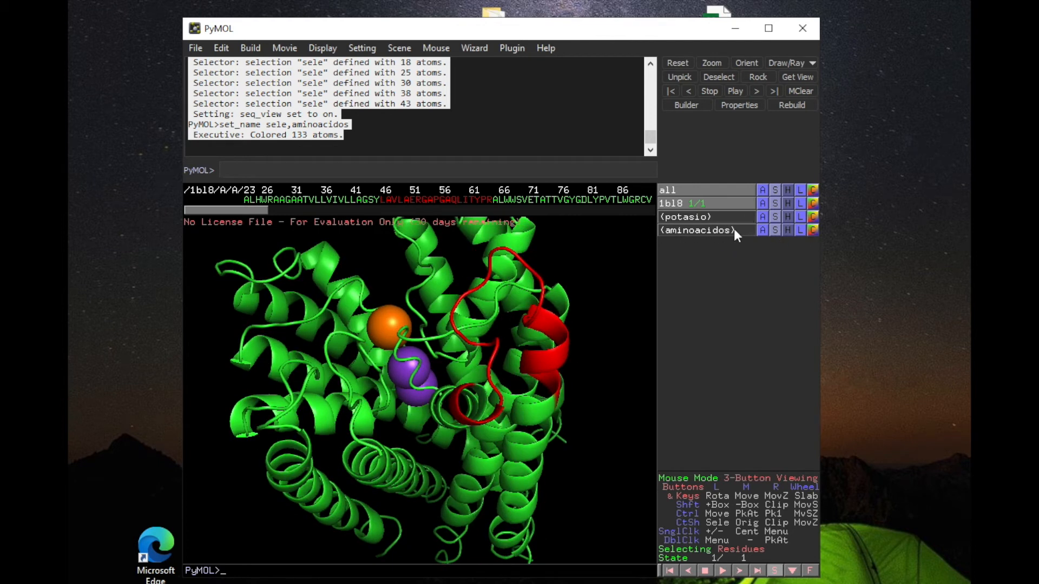
Step: Reactivate aminoacidos, show its residues as lines with their cartoon hidden, and deactivate the selection
{"action": "left_click", "coordinate": [704, 230]}
{"action": "left_click", "coordinate": [704, 231]}
{"action": "left_click", "coordinate": [703, 230]}
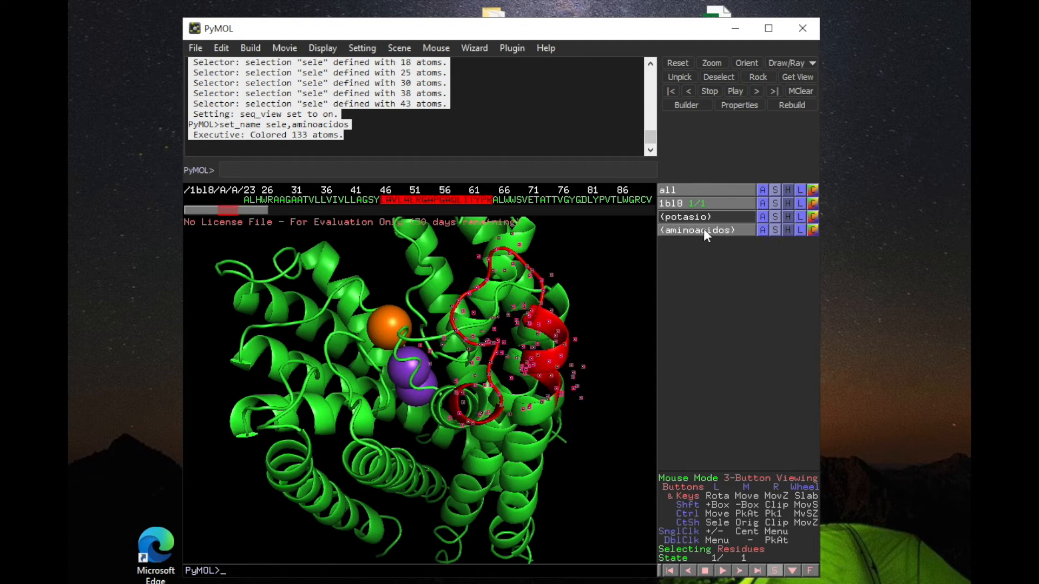
{"action": "left_click", "coordinate": [776, 231]}
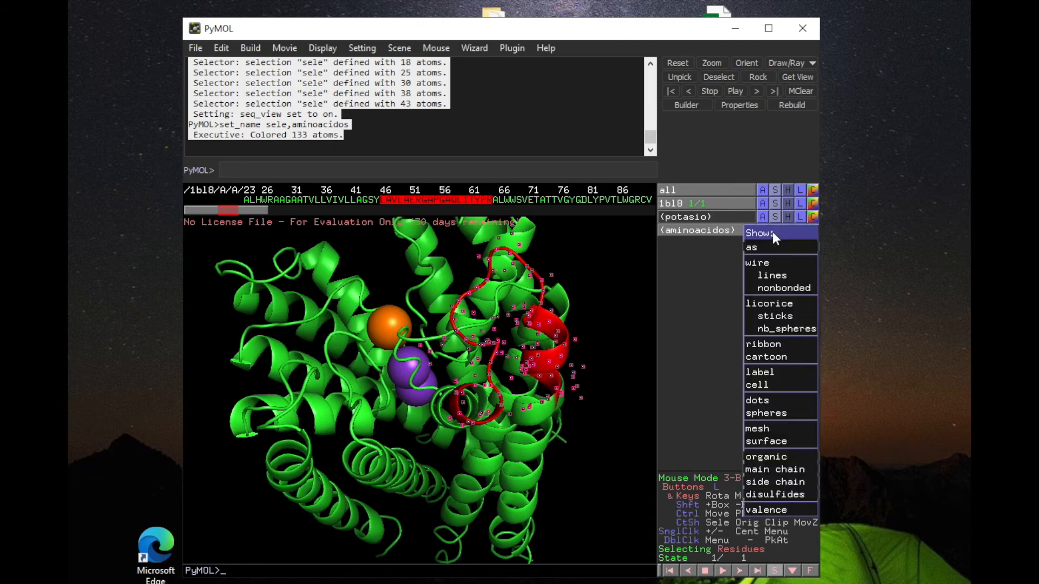
{"action": "left_click", "coordinate": [772, 276]}
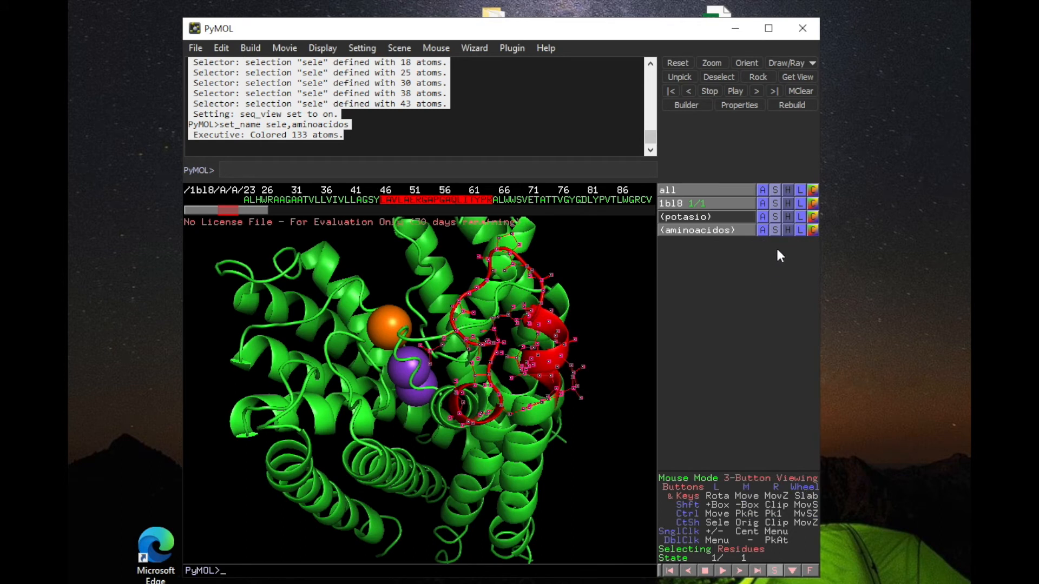
{"action": "left_click", "coordinate": [785, 230]}
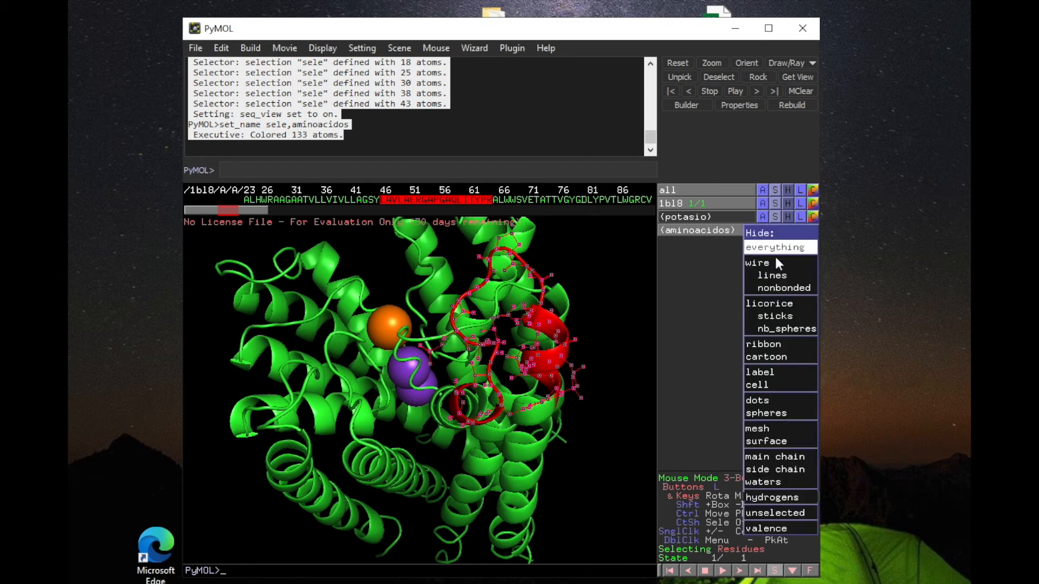
{"action": "left_click", "coordinate": [785, 357]}
{"action": "left_click_drag", "start_coordinate": [606, 348], "coordinate": [572, 291]}
{"action": "left_click", "coordinate": [572, 291]}
{"action": "left_click_drag", "start_coordinate": [473, 327], "coordinate": [547, 420]}
{"action": "left_click_drag", "start_coordinate": [478, 408], "coordinate": [523, 403]}
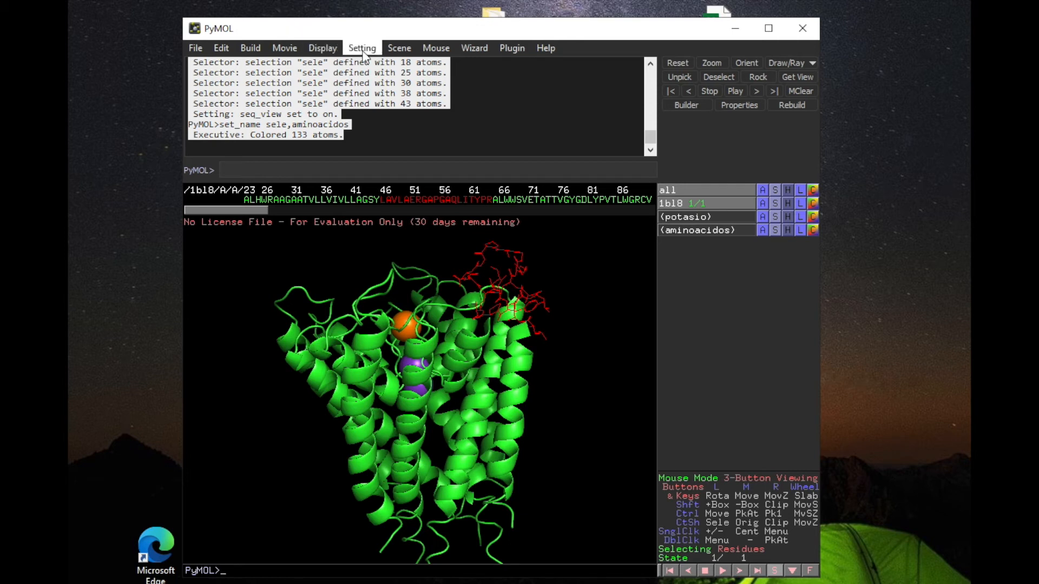
{"action": "left_click", "coordinate": [195, 48]}
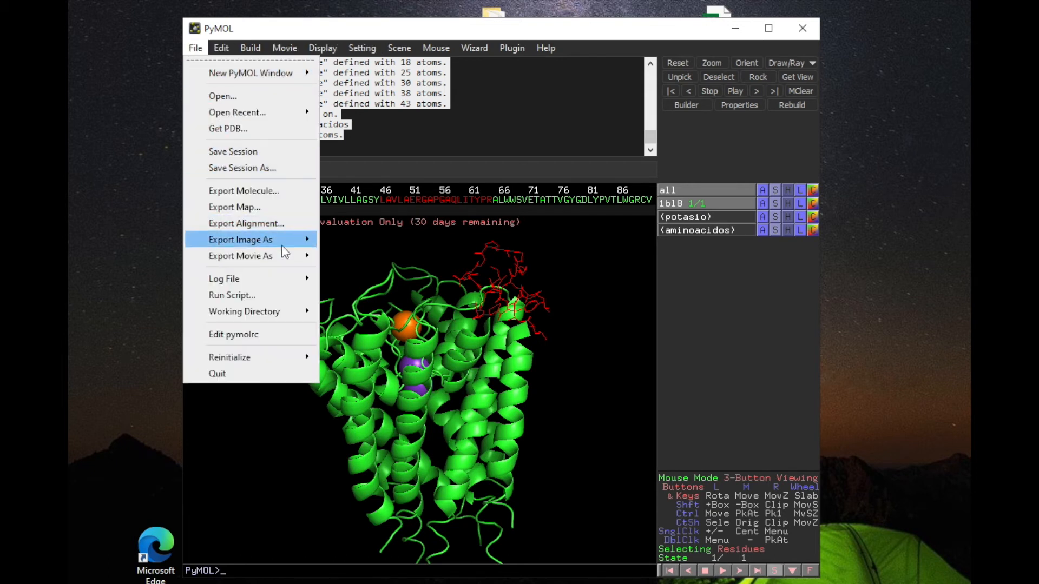
{"action": "mouse_move", "coordinate": [281, 246]}
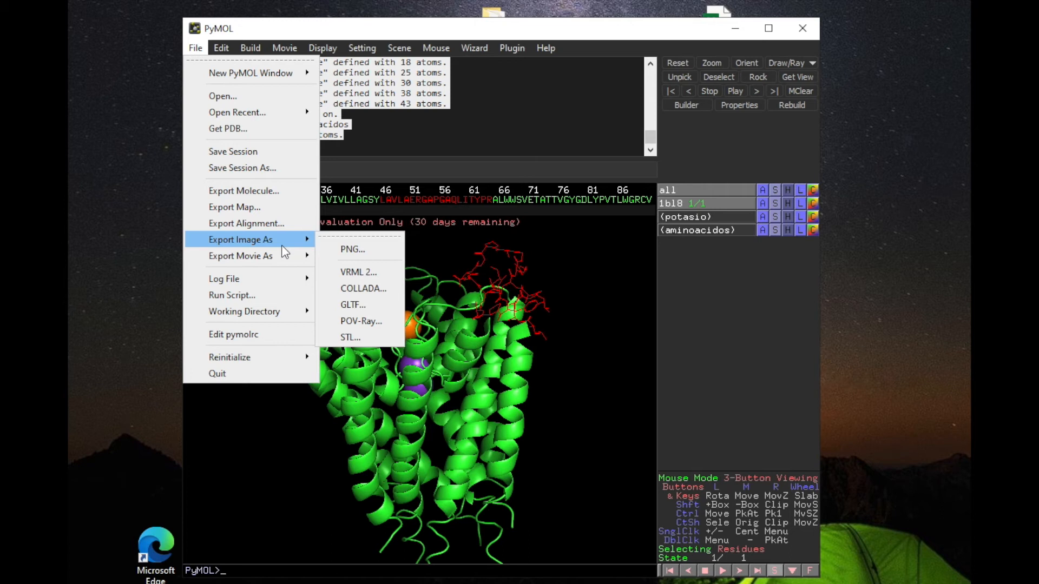
{"action": "left_click", "coordinate": [346, 250]}
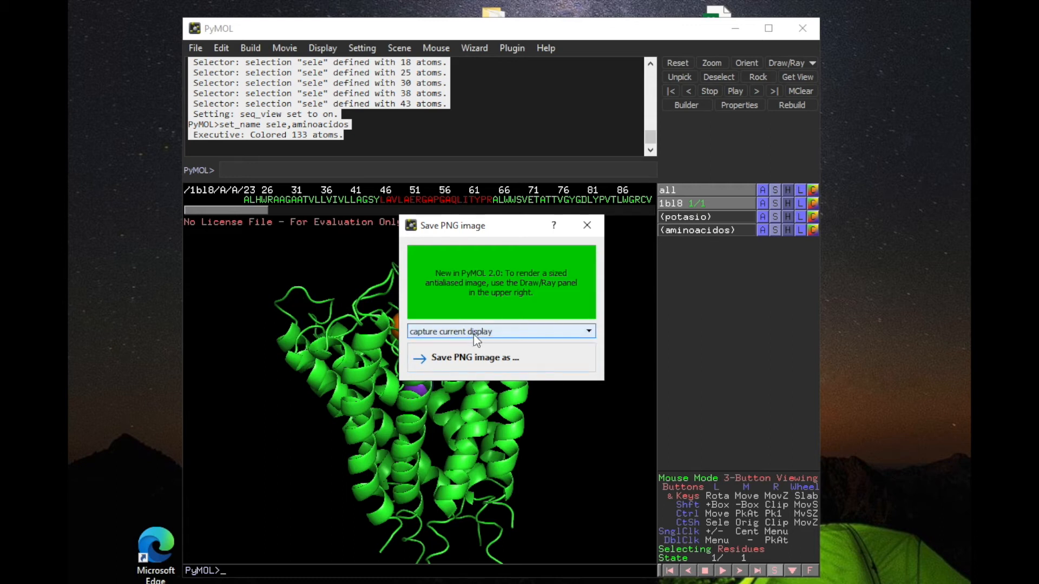
{"action": "left_click", "coordinate": [582, 333]}
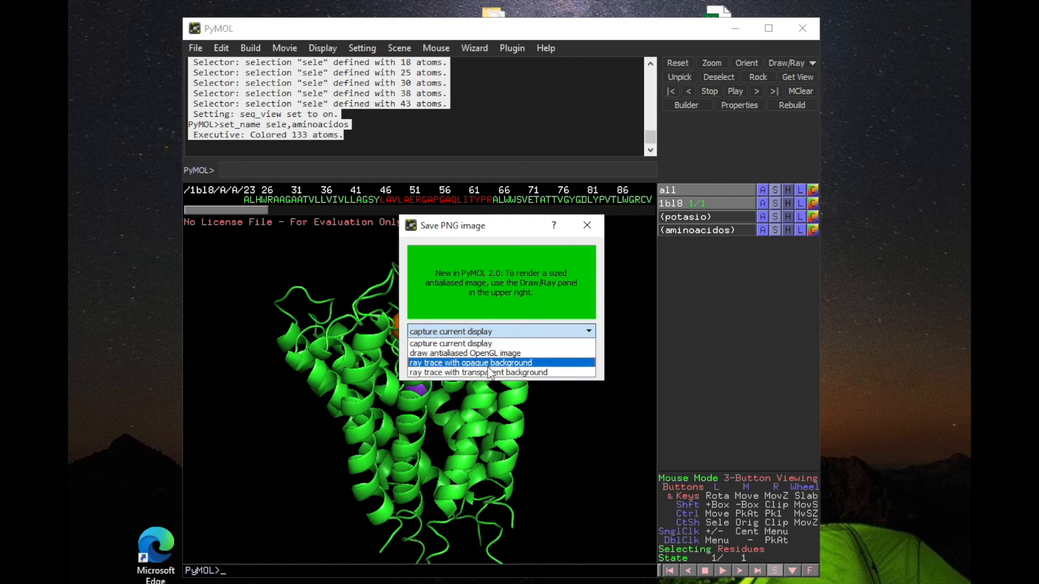
{"action": "left_click", "coordinate": [586, 229]}
{"action": "left_click", "coordinate": [586, 229]}
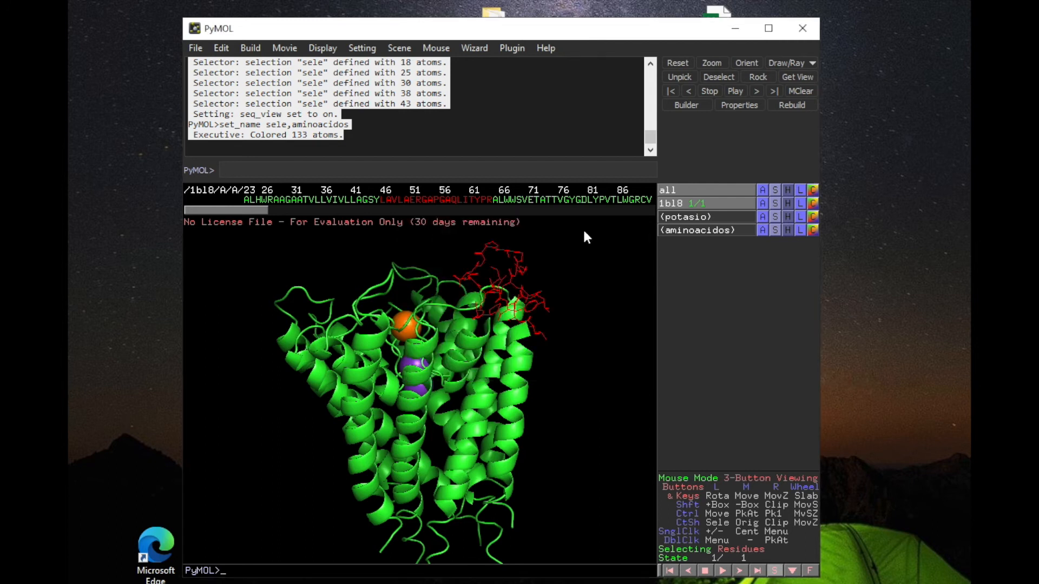
Step: Set the viewer background to light grey and orient the channel upright for the image
{"action": "left_click", "coordinate": [324, 48]}
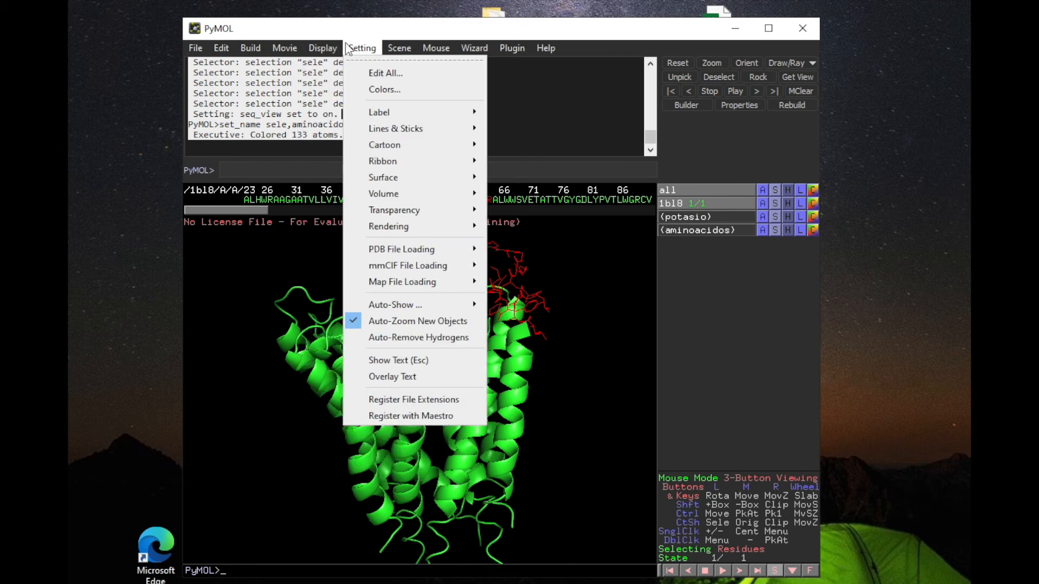
{"action": "mouse_move", "coordinate": [372, 269]}
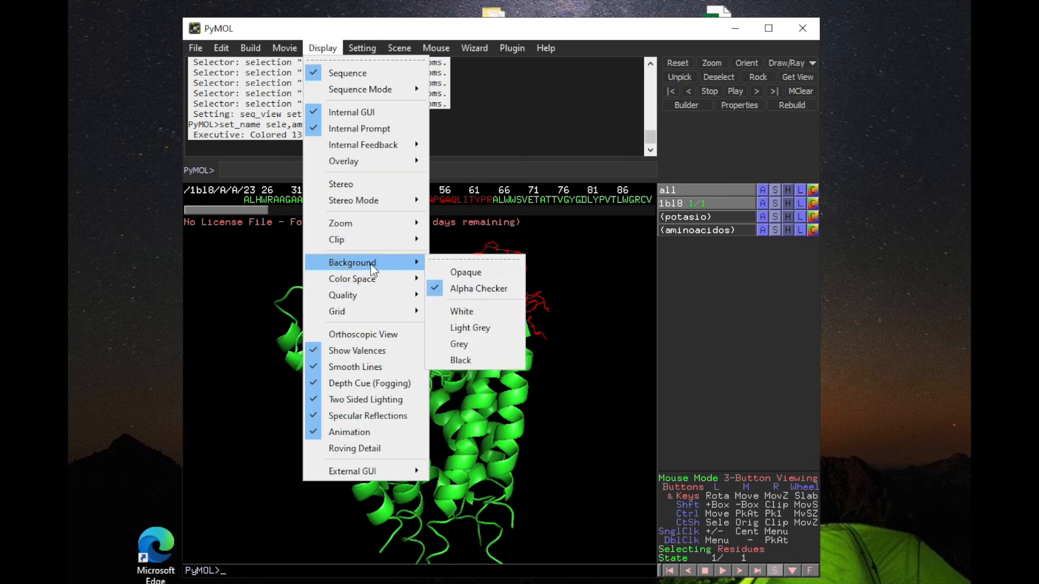
{"action": "left_click", "coordinate": [472, 328]}
{"action": "mouse_move", "coordinate": [371, 361]}
{"action": "left_mouse_down"}
{"action": "mouse_move", "coordinate": [379, 356]}
{"action": "mouse_move", "coordinate": [337, 347]}
{"action": "mouse_move", "coordinate": [489, 427]}
{"action": "mouse_move", "coordinate": [476, 514]}
{"action": "mouse_move", "coordinate": [387, 360]}
{"action": "left_mouse_up"}
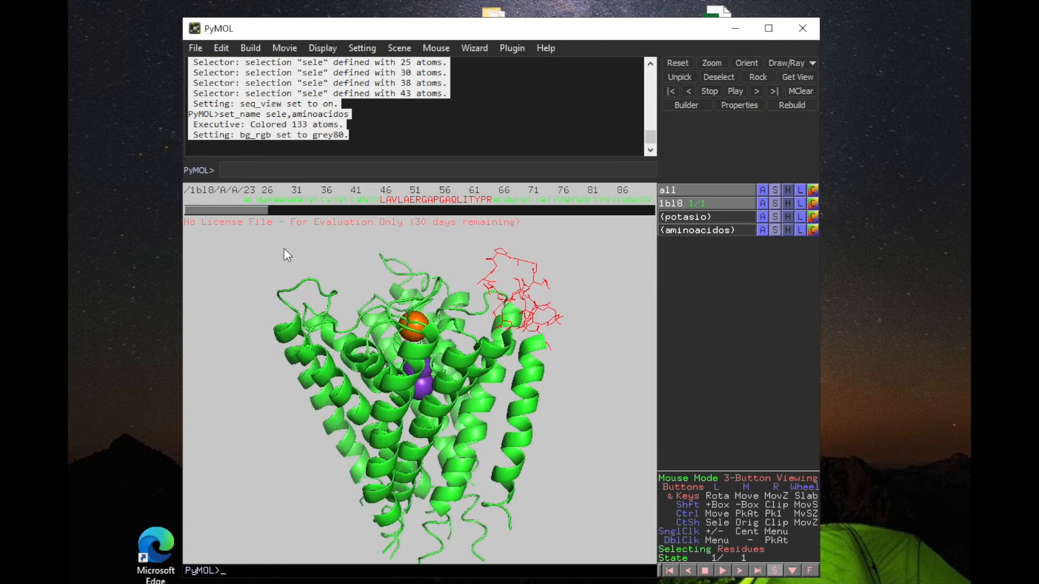
Step: Set up a PNG image export of the current view, ray traced with an opaque background
{"action": "left_click", "coordinate": [195, 47]}
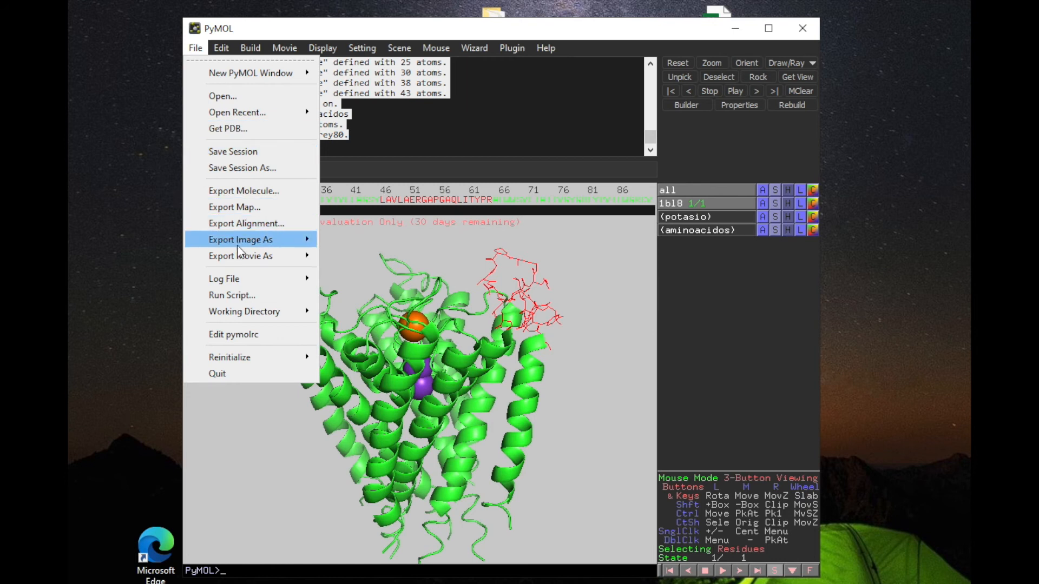
{"action": "mouse_move", "coordinate": [238, 243]}
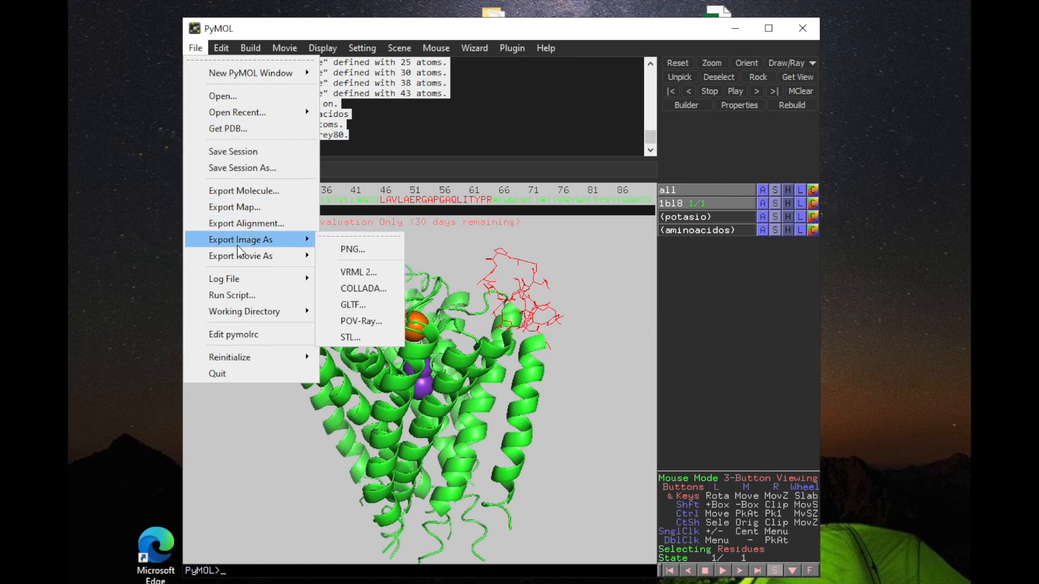
{"action": "left_click", "coordinate": [391, 249]}
{"action": "left_click", "coordinate": [563, 331]}
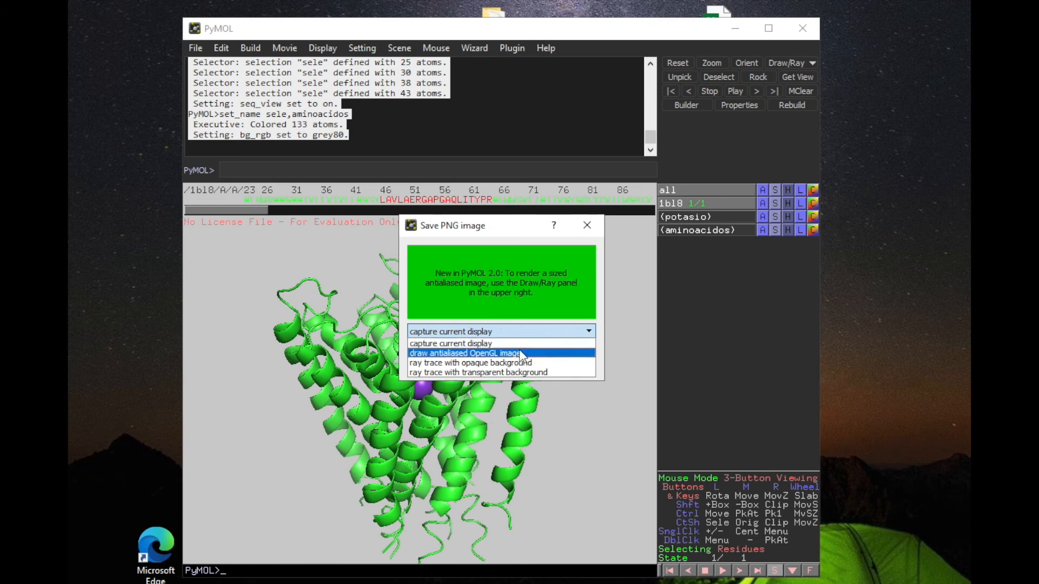
{"action": "left_click", "coordinate": [455, 368]}
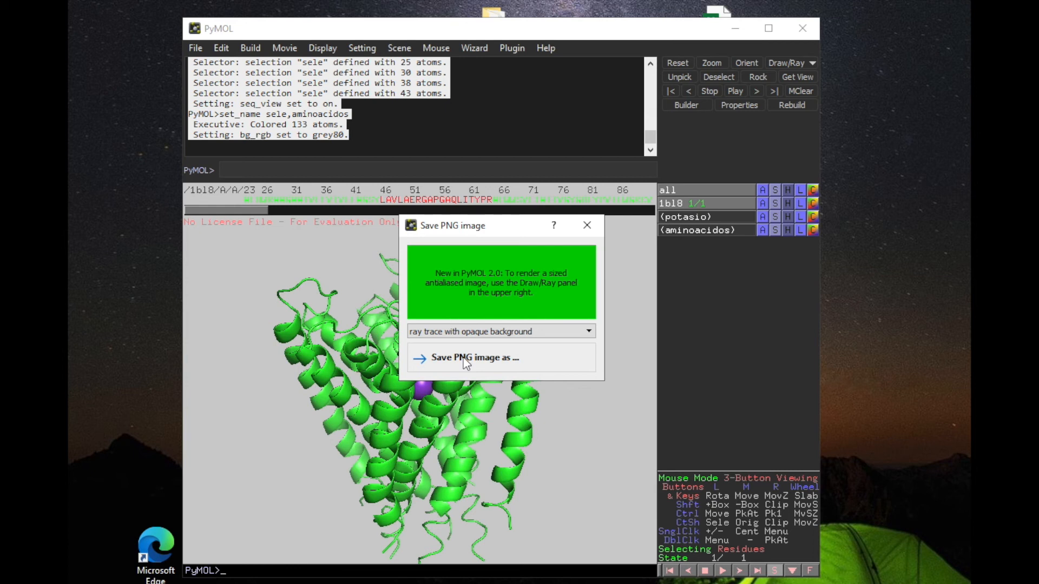
Step: Save the PNG image in the Escritorio folder as render_de_pymol
{"action": "left_click", "coordinate": [465, 361]}
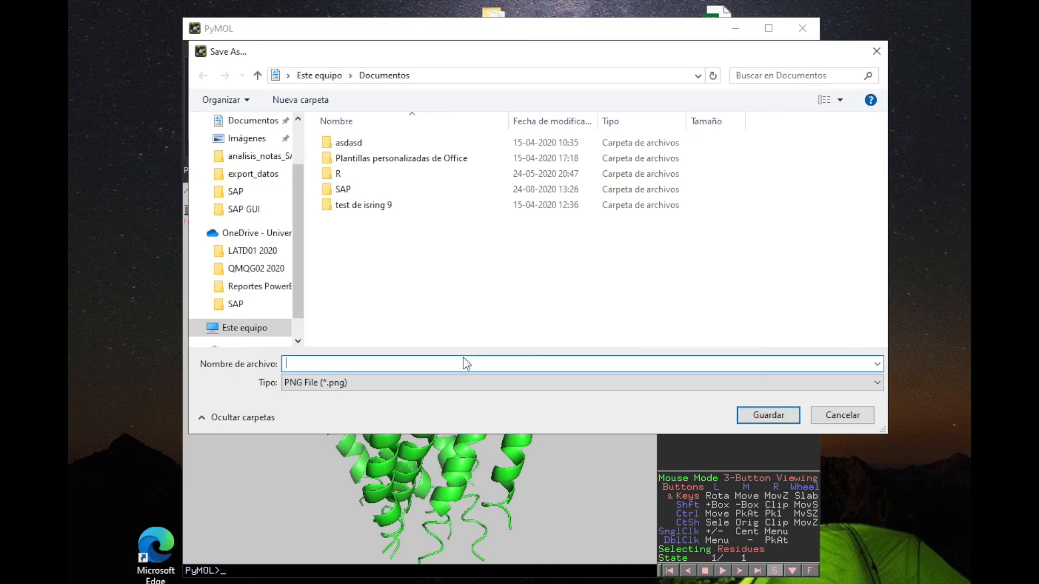
{"action": "scroll", "coordinate": [241, 139], "scroll_direction": "up", "scroll_amount": 2}
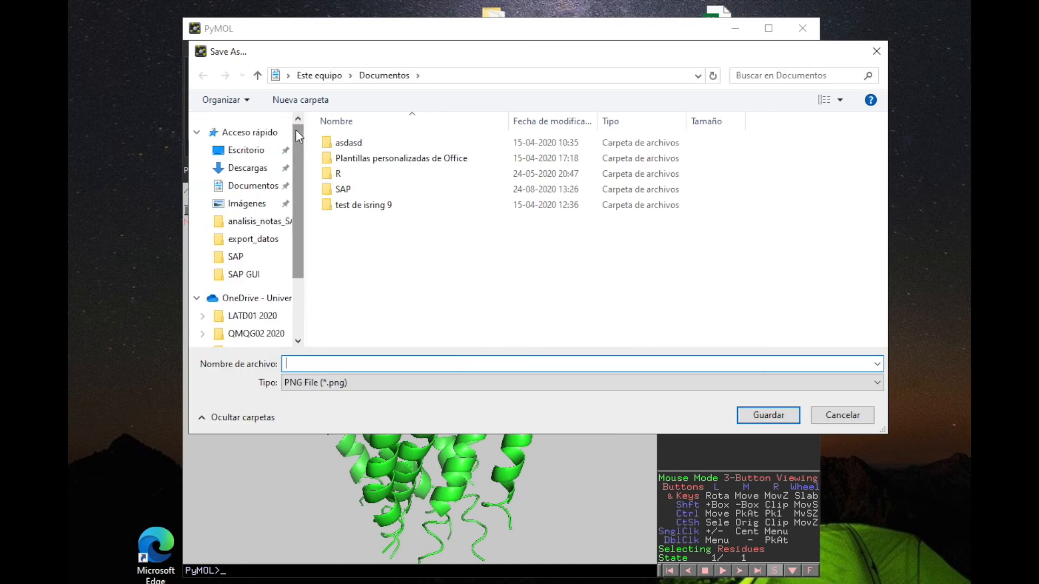
{"action": "left_click", "coordinate": [260, 151]}
{"action": "left_click", "coordinate": [481, 364]}
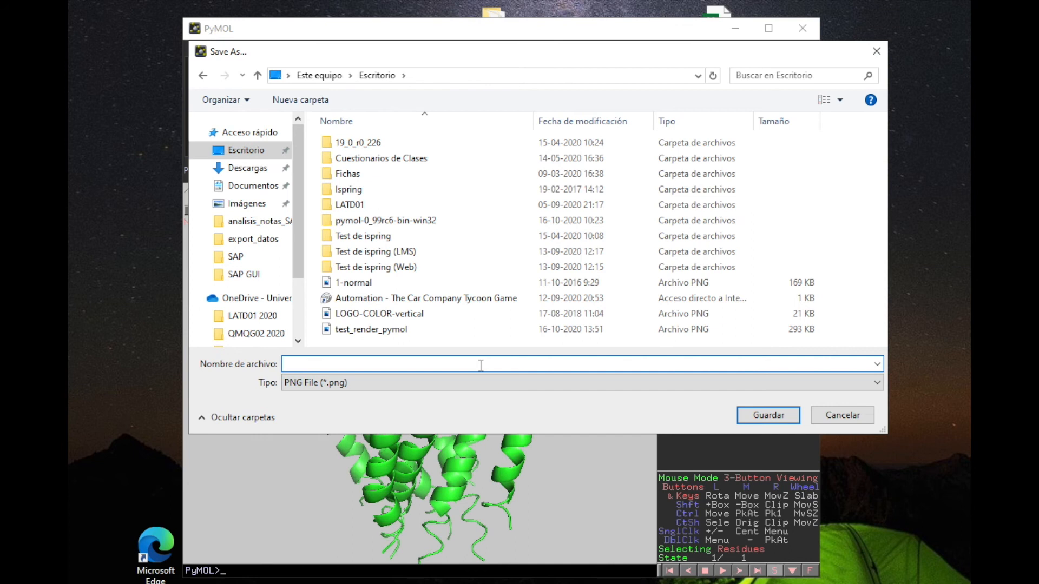
{"action": "type", "text": "render_de_pymol"}
{"action": "key", "text": "Return"}
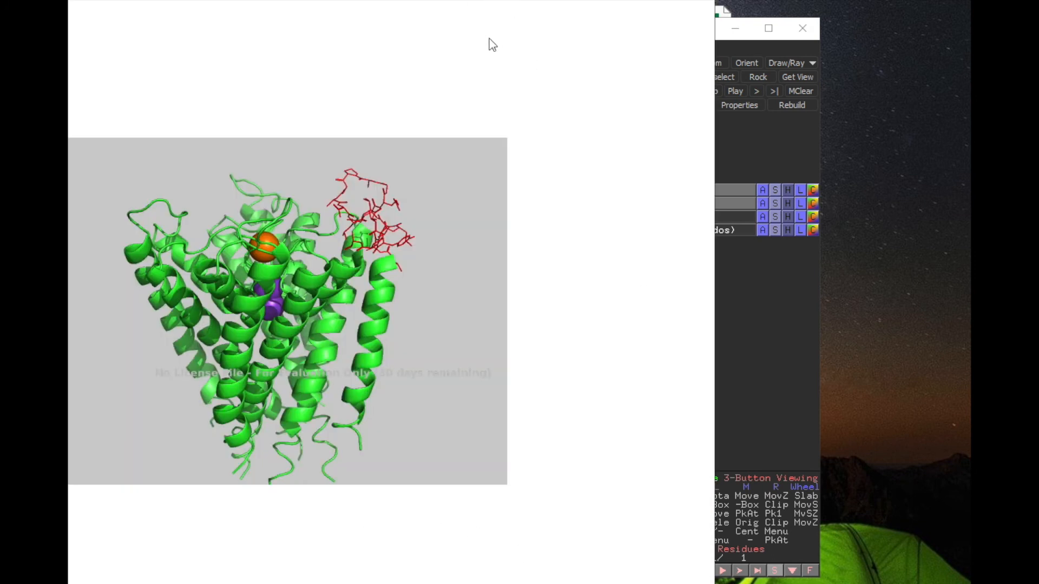
Step: View the exported render_de_pymol.png in Fotos, placing its window beside the PyMOL viewer for comparison
{"action": "left_click_drag", "start_coordinate": [488, 0], "coordinate": [491, 40]}
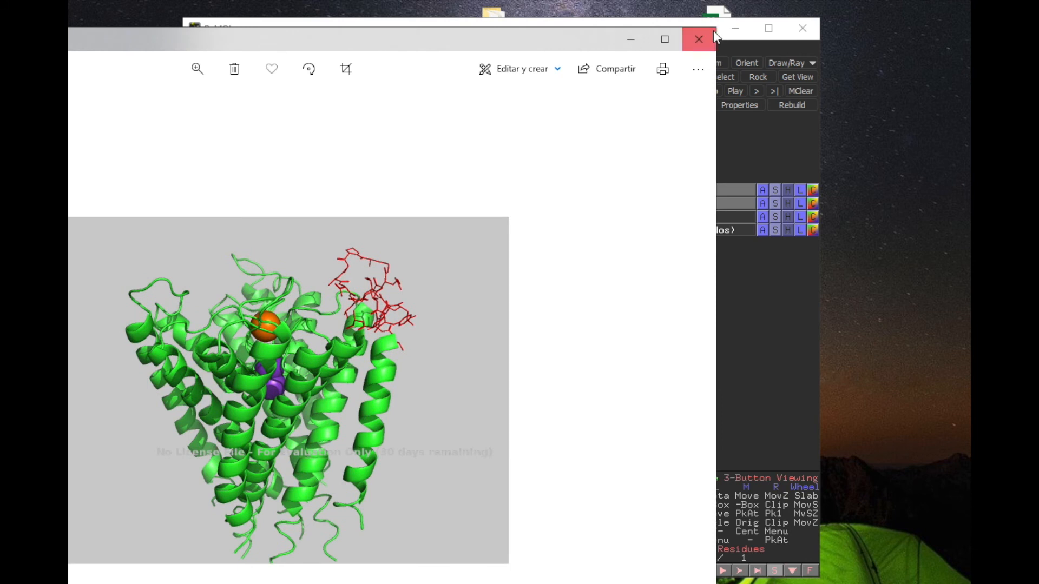
{"action": "left_click_drag", "start_coordinate": [713, 30], "coordinate": [403, 160]}
{"action": "left_click_drag", "start_coordinate": [572, 129], "coordinate": [676, 78]}
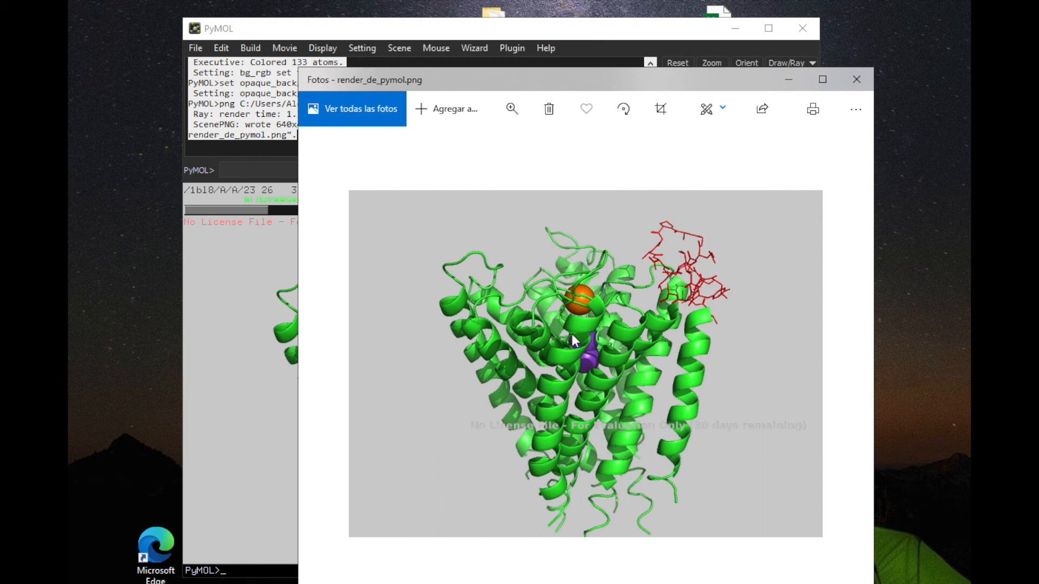
{"action": "left_click_drag", "start_coordinate": [483, 84], "coordinate": [724, 95]}
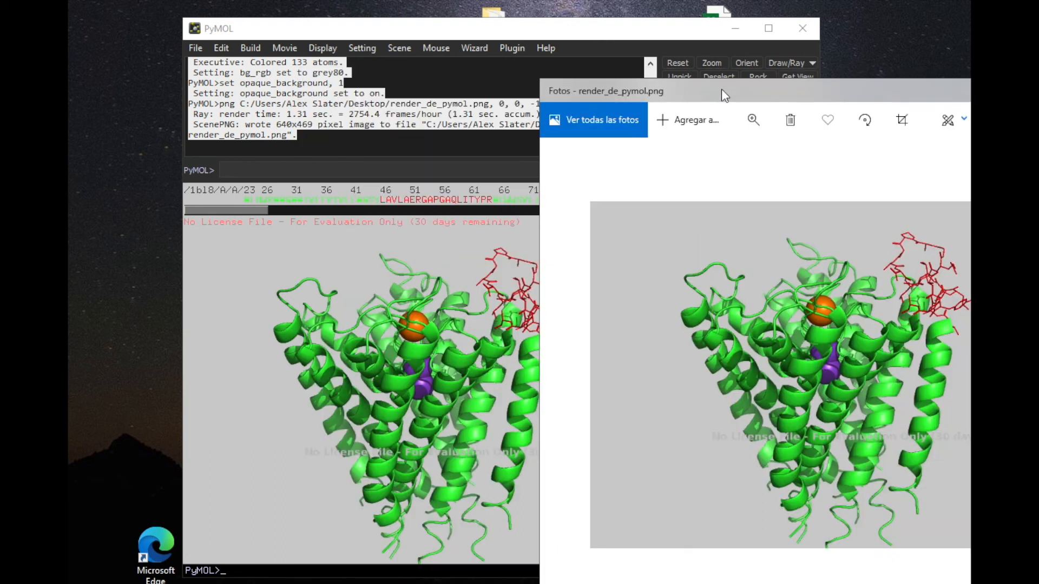
{"action": "mouse_move", "coordinate": [722, 89]}
{"action": "left_mouse_down"}
{"action": "mouse_move", "coordinate": [638, 86]}
{"action": "mouse_move", "coordinate": [722, 87]}
{"action": "left_mouse_up"}
Step: Rotate the structure in PyMOL, compare the live view with the rendered image in Fotos, and minimize the image window
{"action": "left_click", "coordinate": [410, 49]}
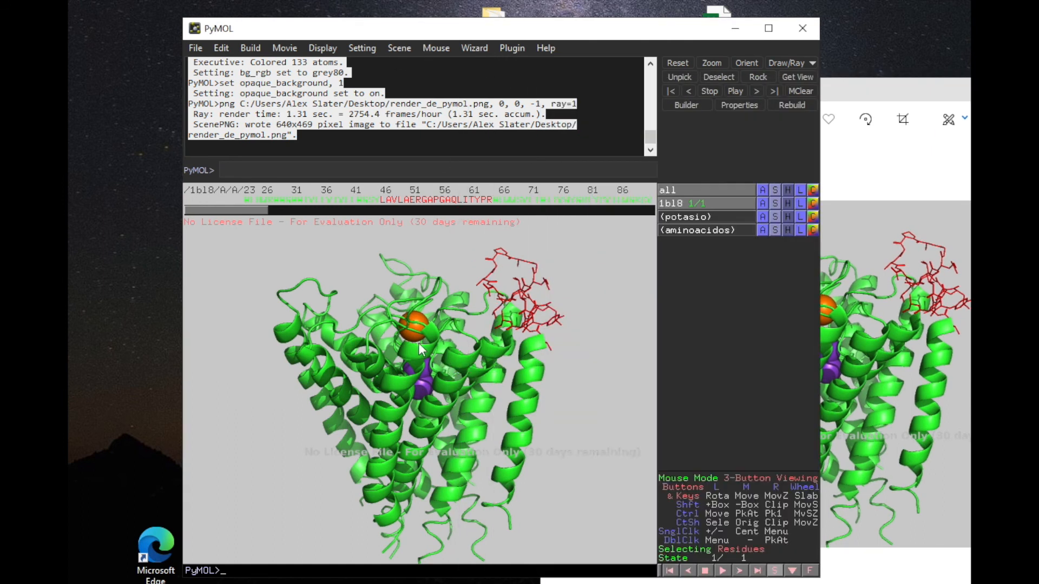
{"action": "left_click_drag", "start_coordinate": [448, 350], "coordinate": [391, 344]}
{"action": "left_click_drag", "start_coordinate": [852, 92], "coordinate": [866, 91]}
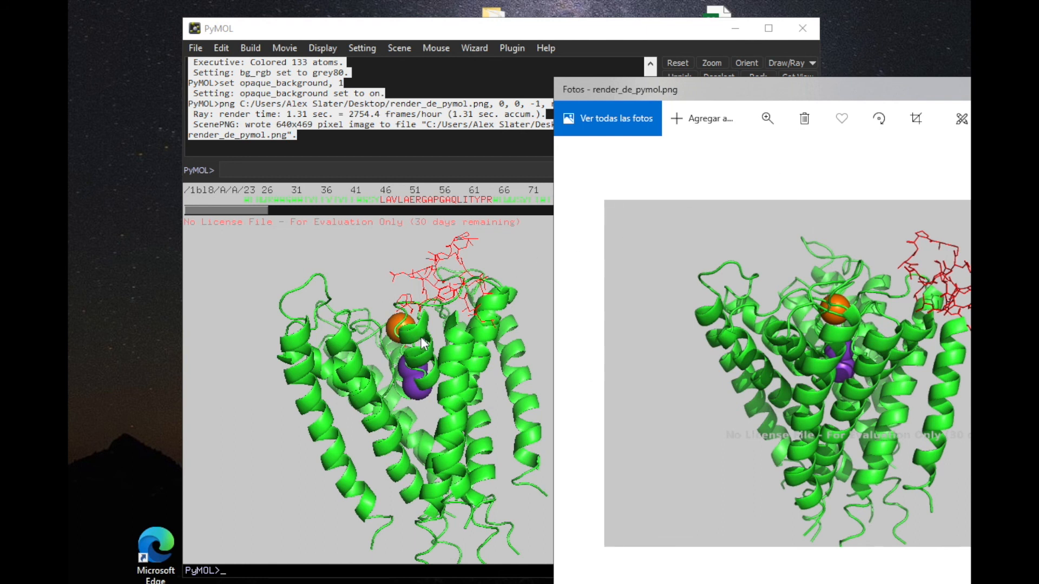
{"action": "left_click_drag", "start_coordinate": [670, 78], "coordinate": [514, 63]}
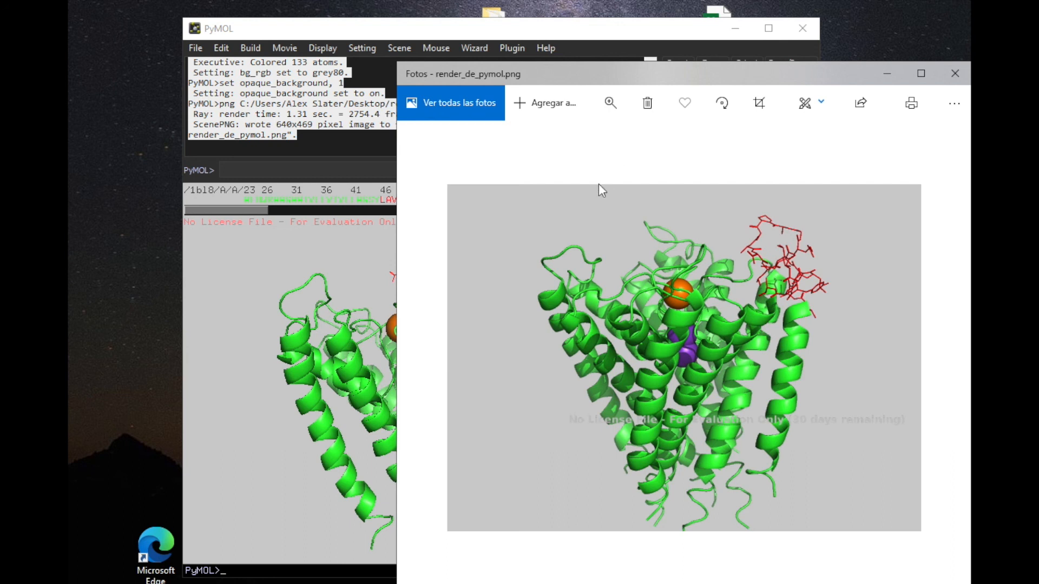
{"action": "left_click", "coordinate": [881, 73]}
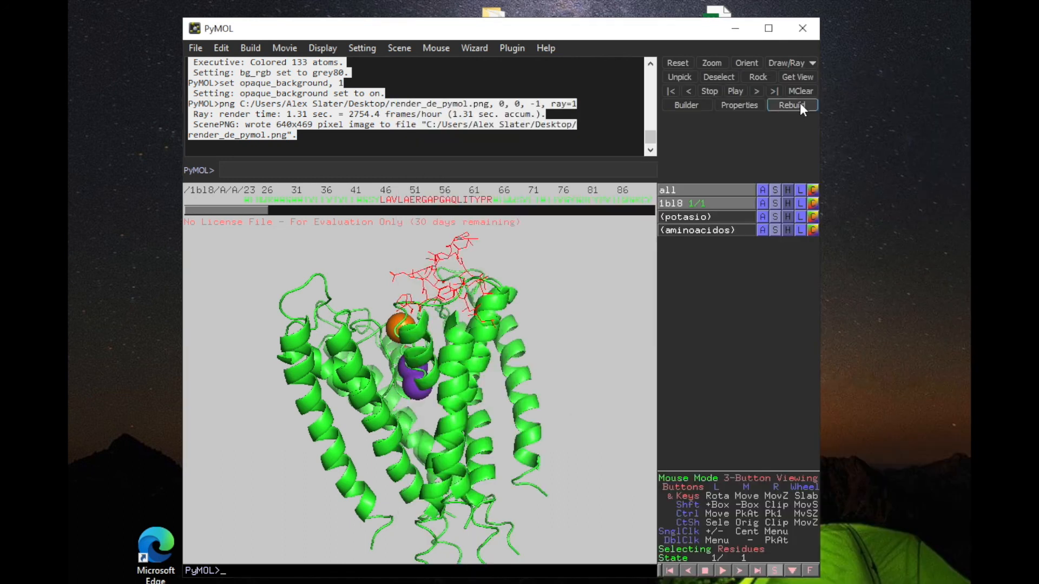